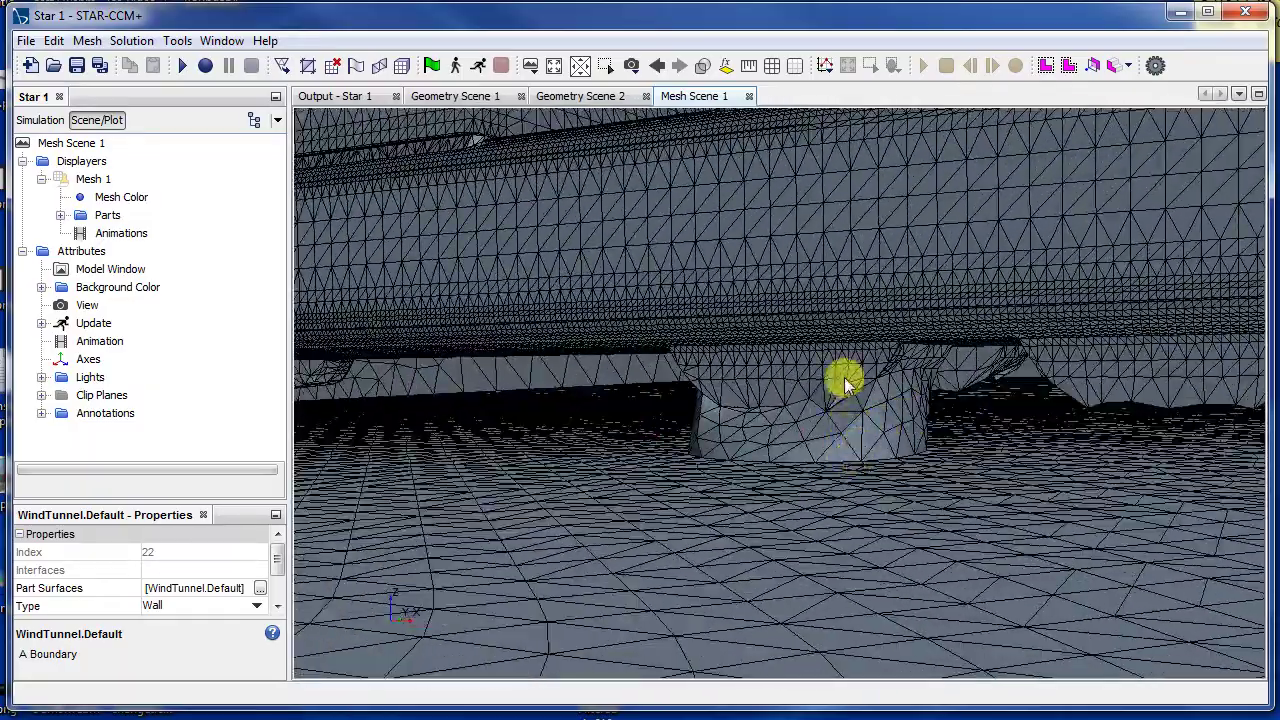
# Add a One Group Contact Prevention Set to the mesh values of Region.
pyautogui.click(36, 120)
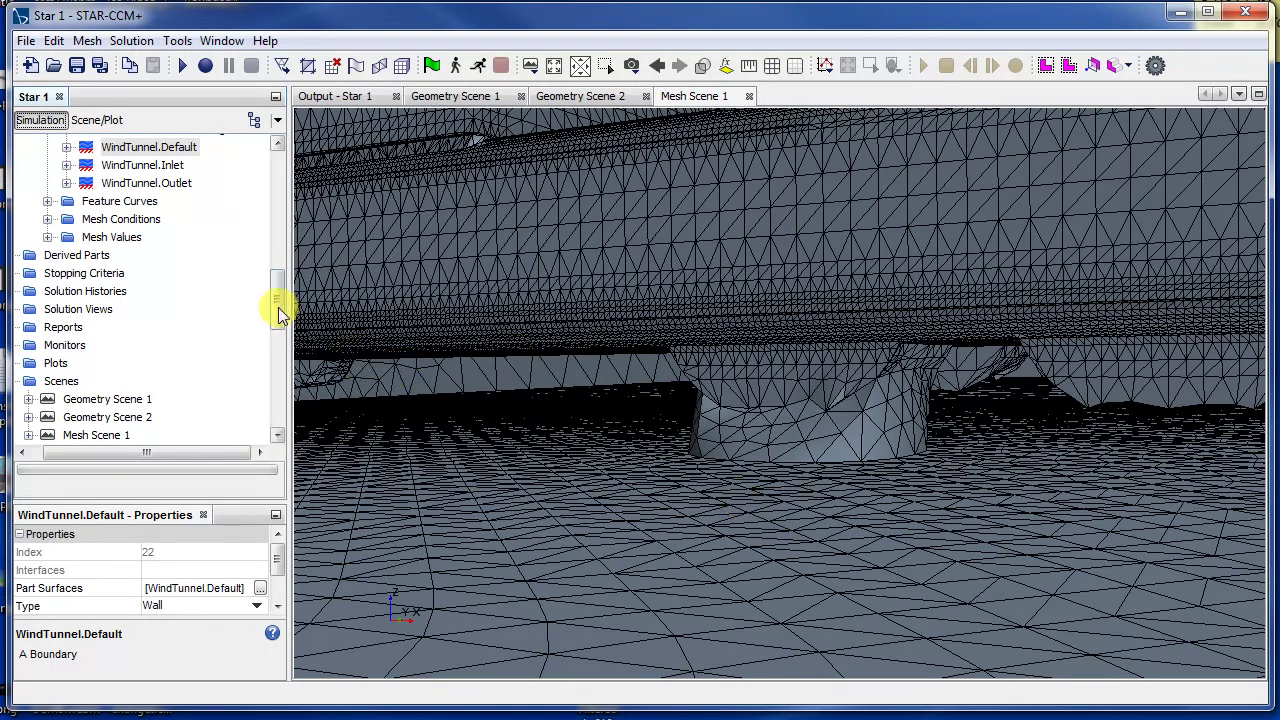
pyautogui.moveTo(278, 313); pyautogui.dragTo(279, 264)
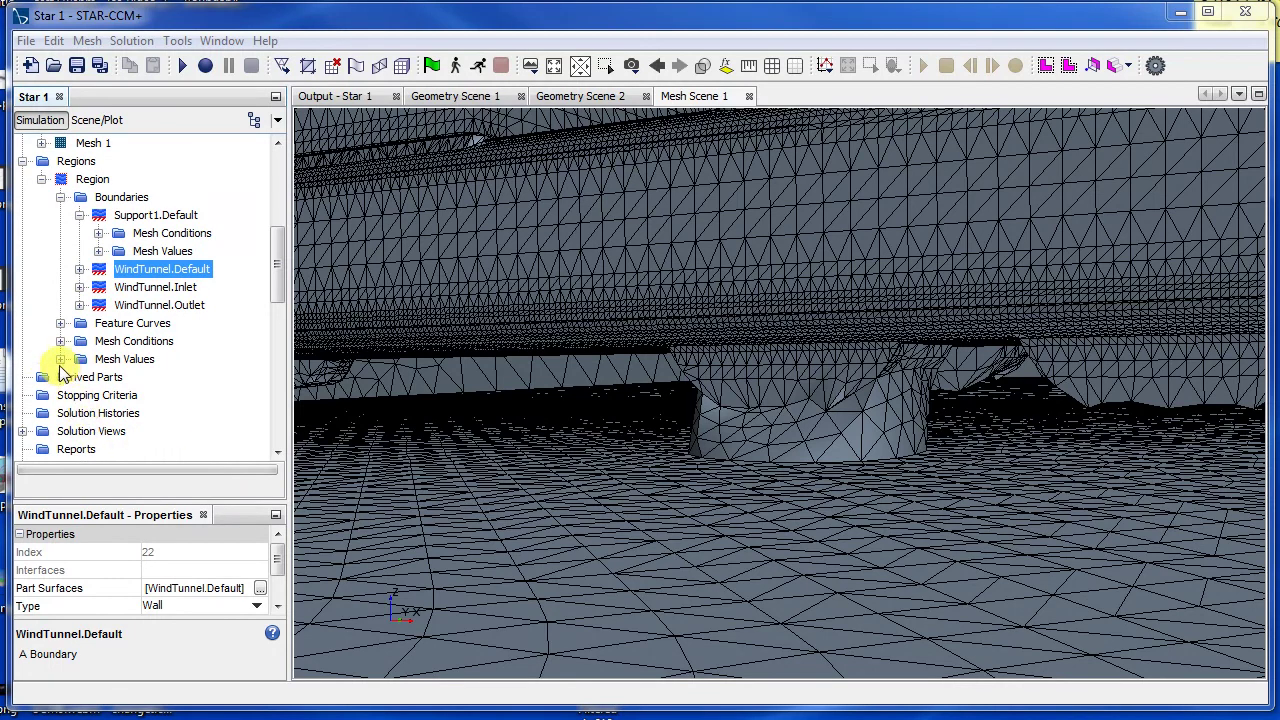
pyautogui.click(72, 177)
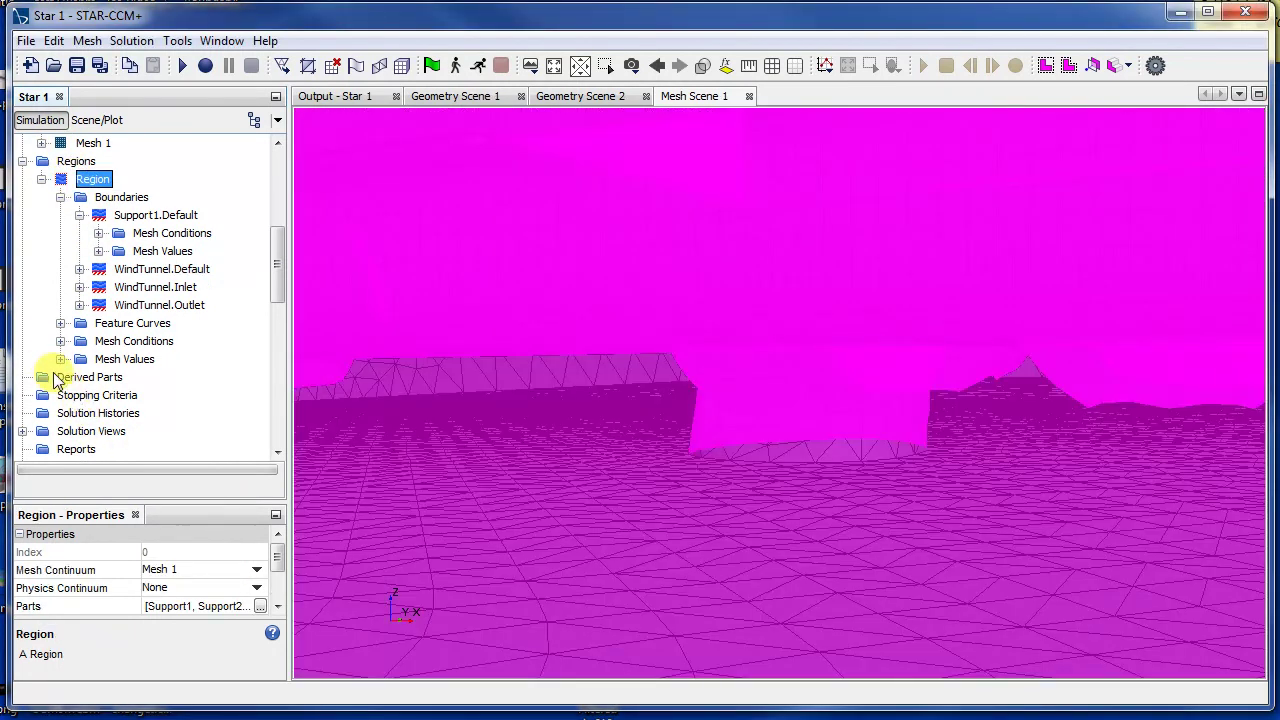
pyautogui.click(61, 359)
pyautogui.click(110, 360)
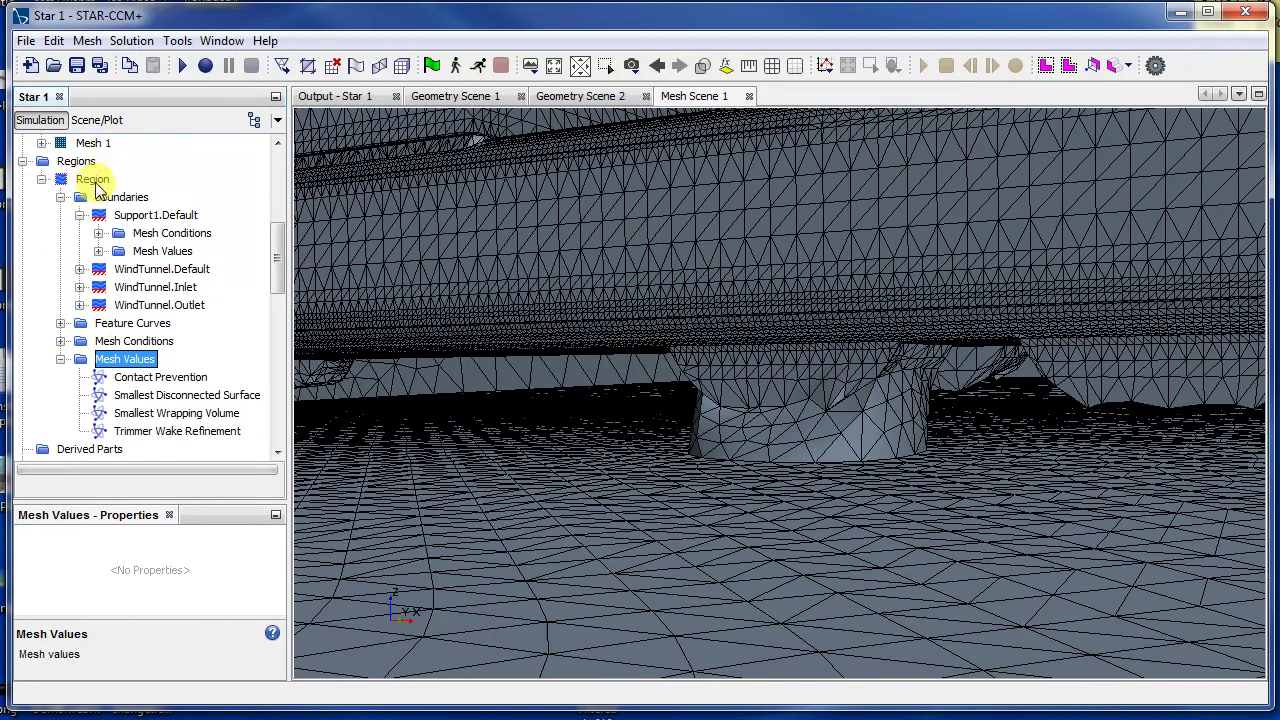
pyautogui.click(61, 197)
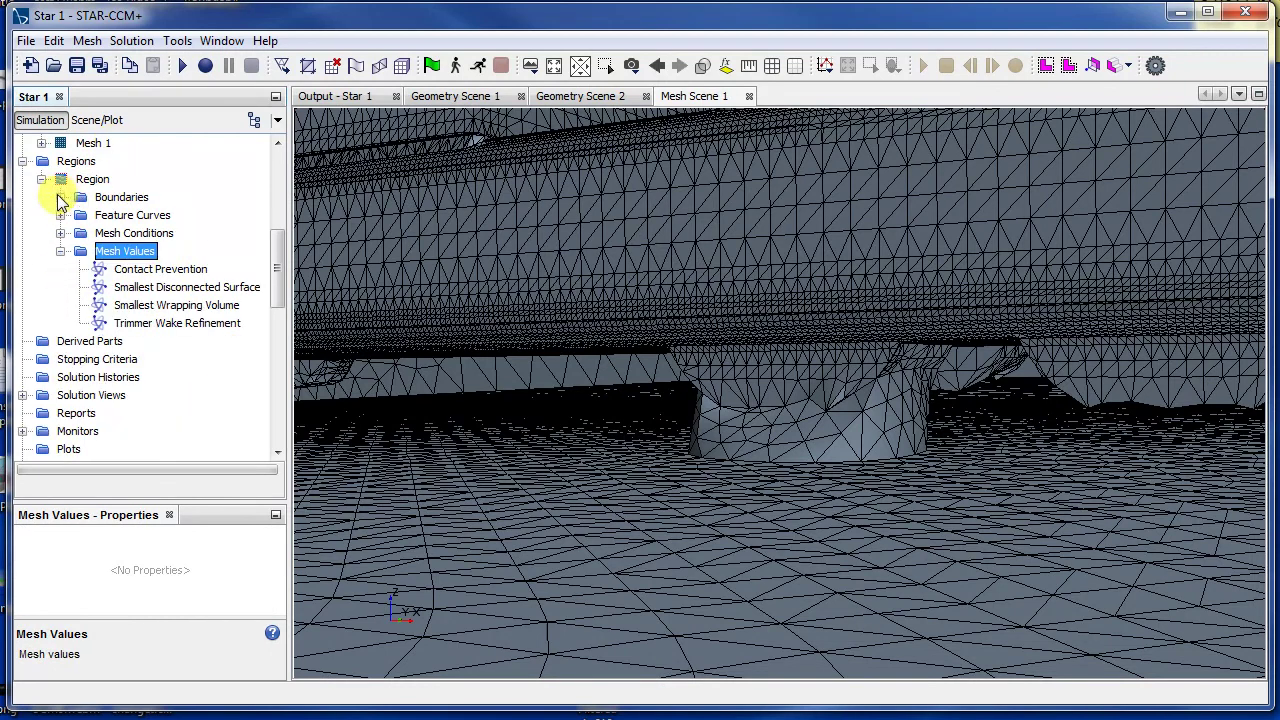
pyautogui.click(148, 276)
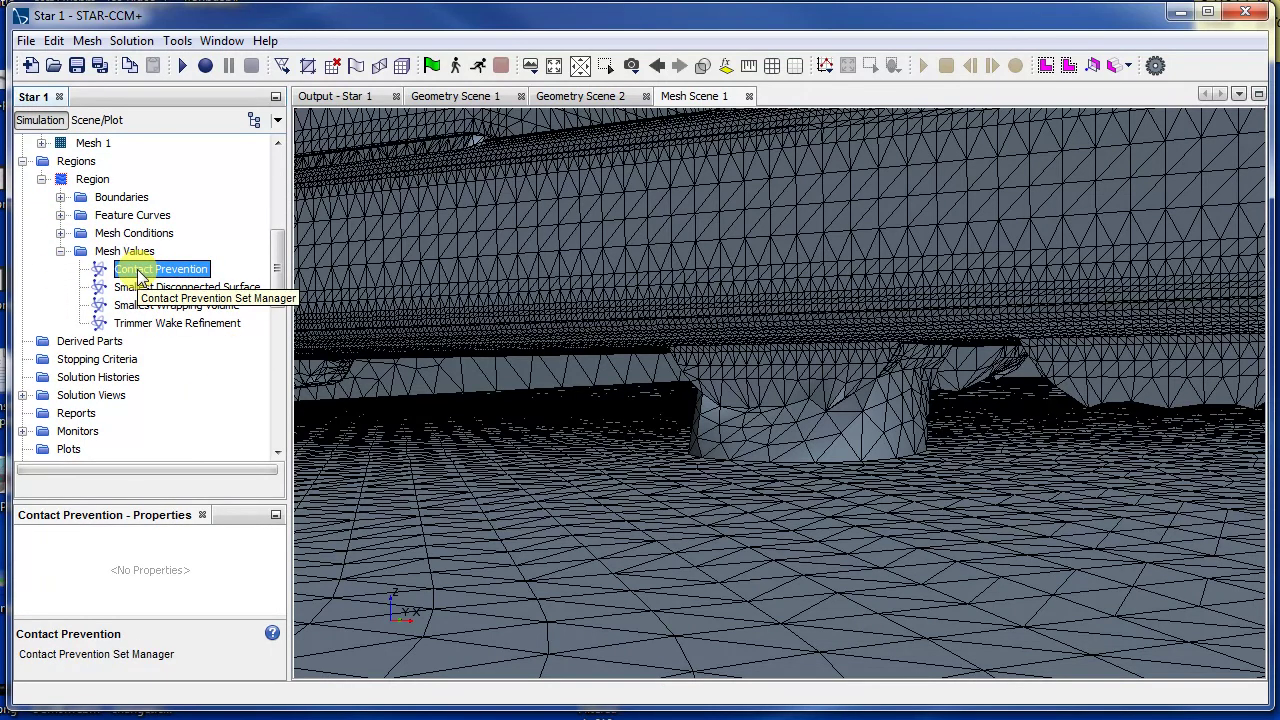
pyautogui.rightClick(139, 279)
pyautogui.moveTo(190, 286)
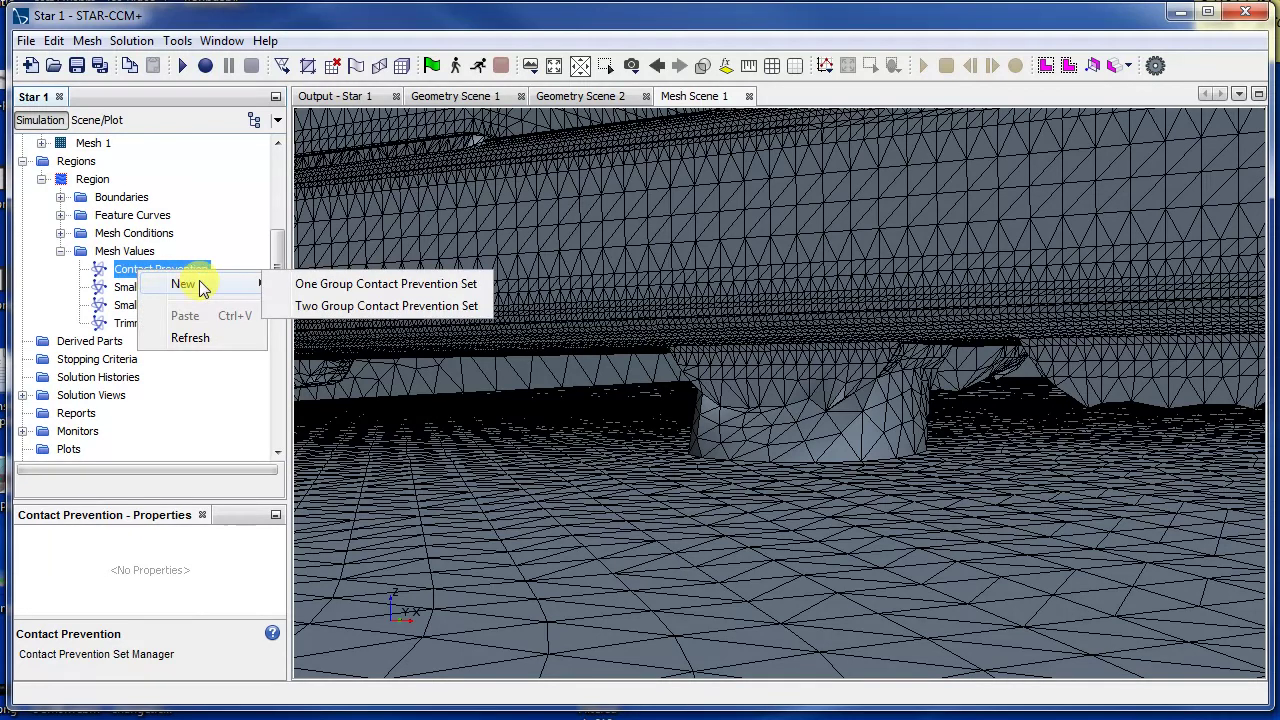
pyautogui.click(343, 286)
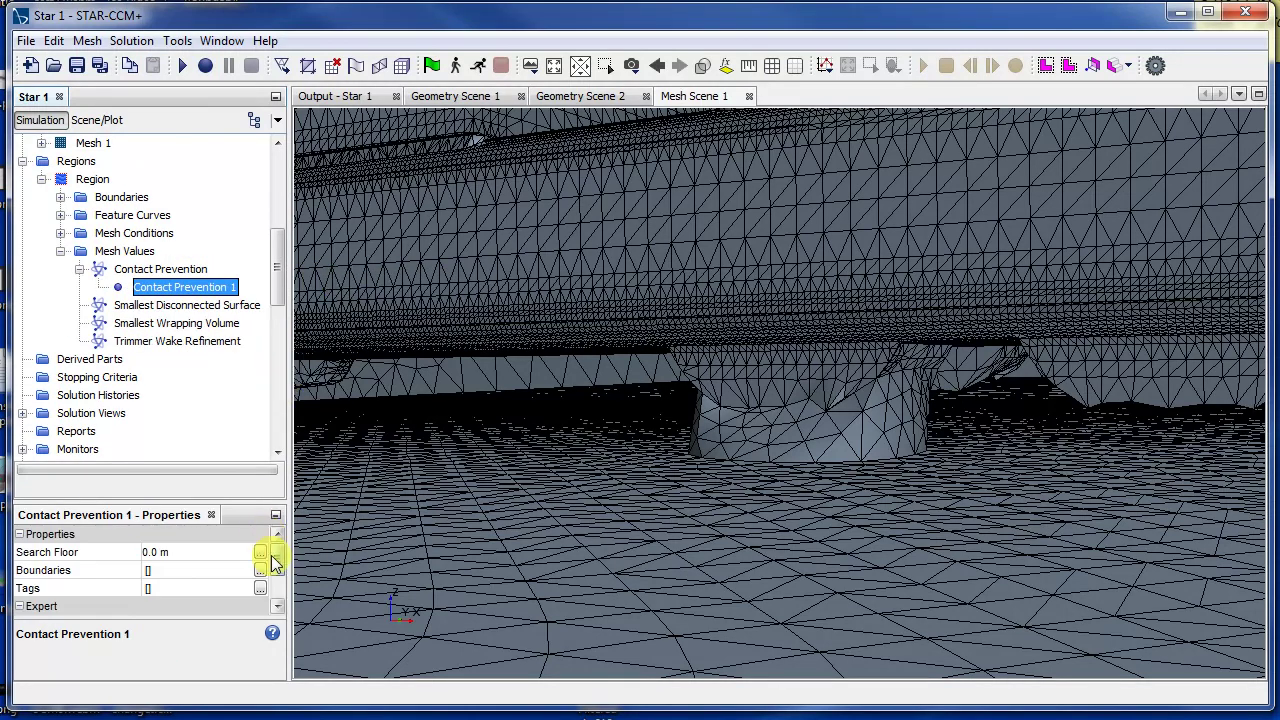
# Set the contact prevention search floor to 1.0 mm and assign the Support1.Default and WindTunnel.Default boundaries to the set.
pyautogui.click(206, 556)
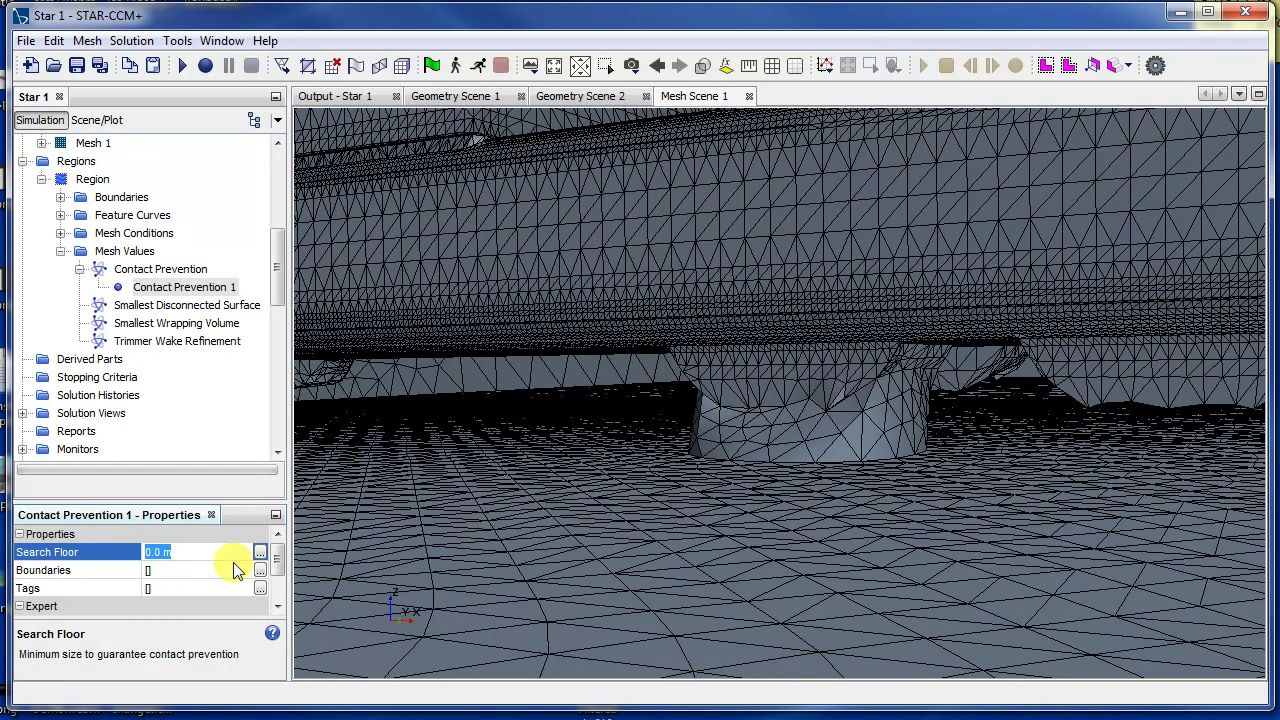
pyautogui.click(237, 570)
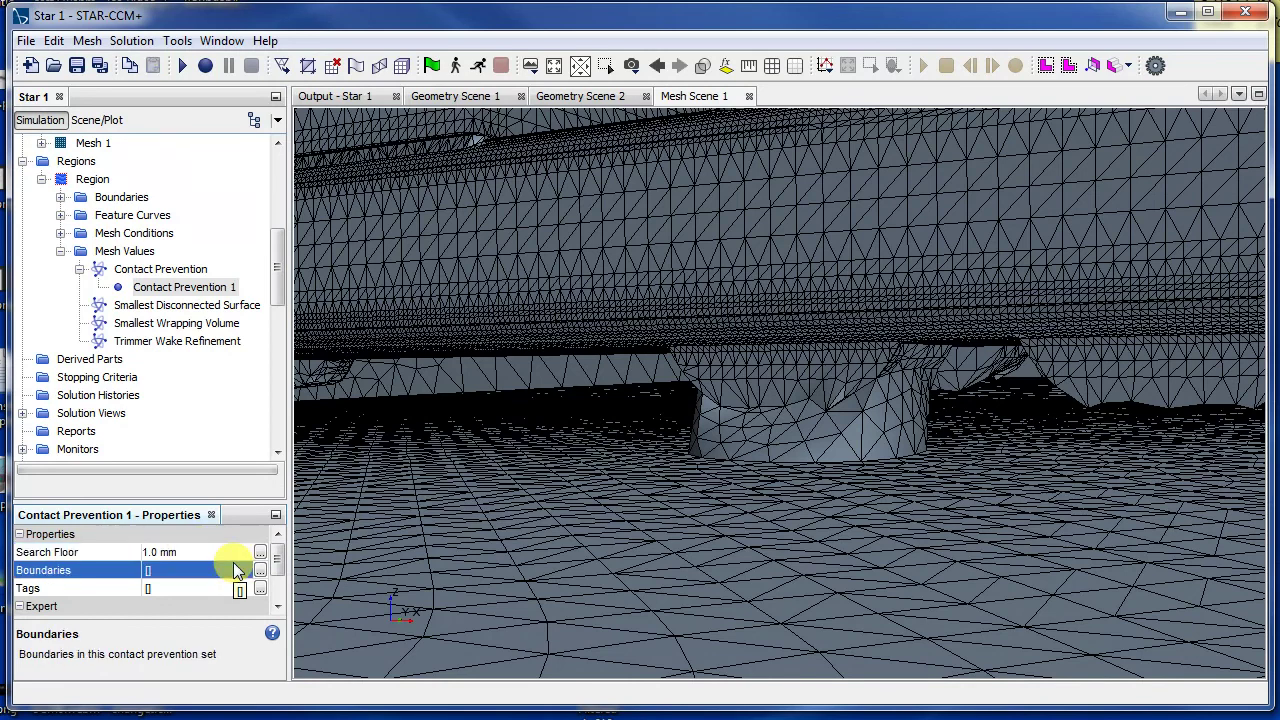
pyautogui.click(259, 572)
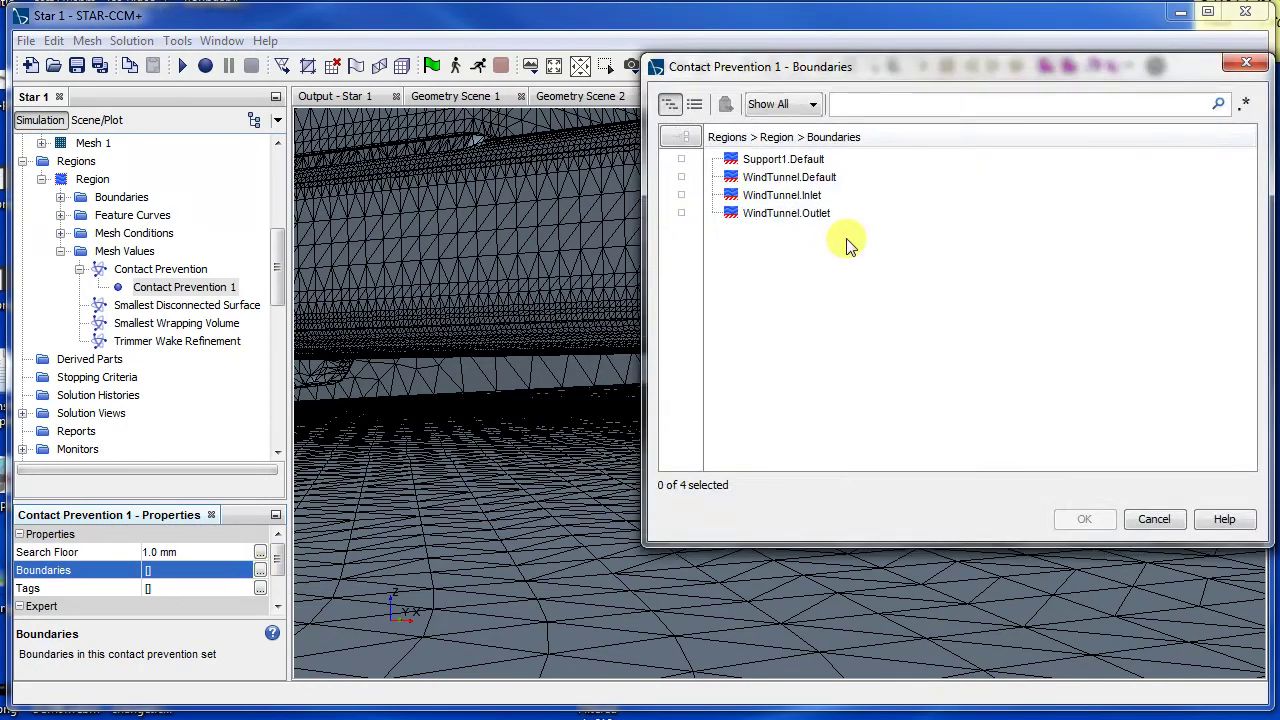
pyautogui.click(850, 177)
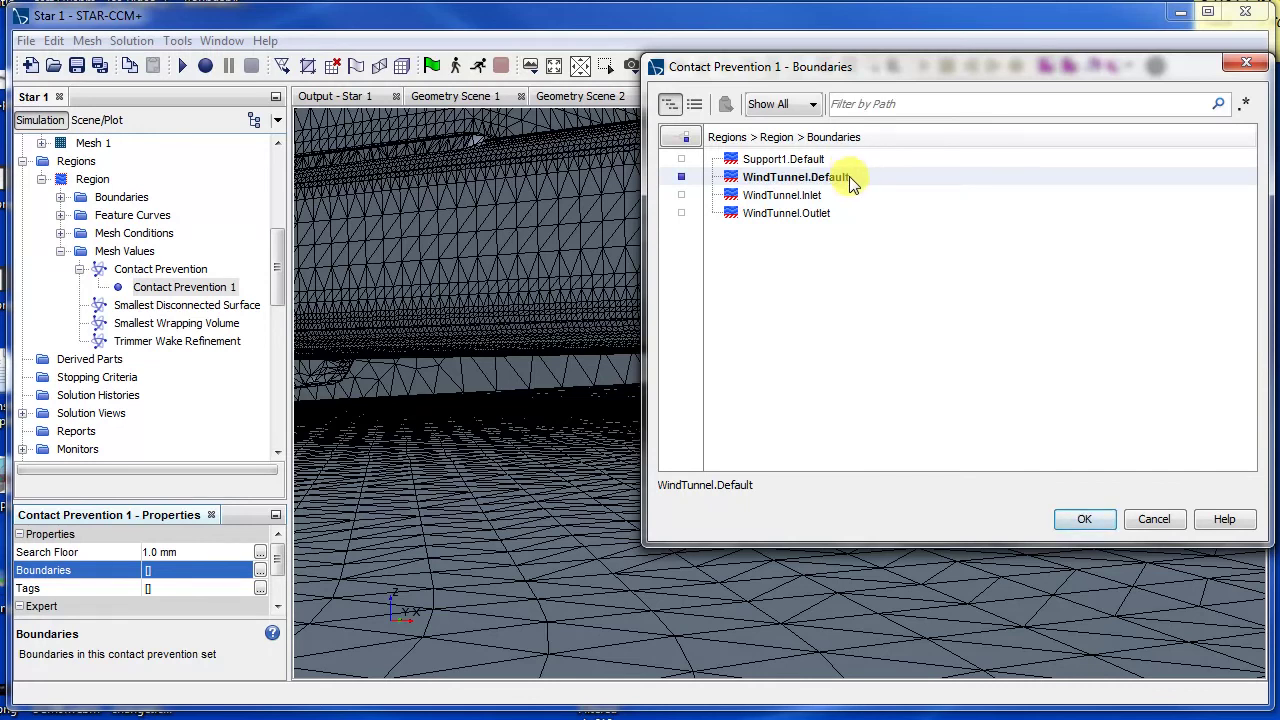
pyautogui.click(1085, 524)
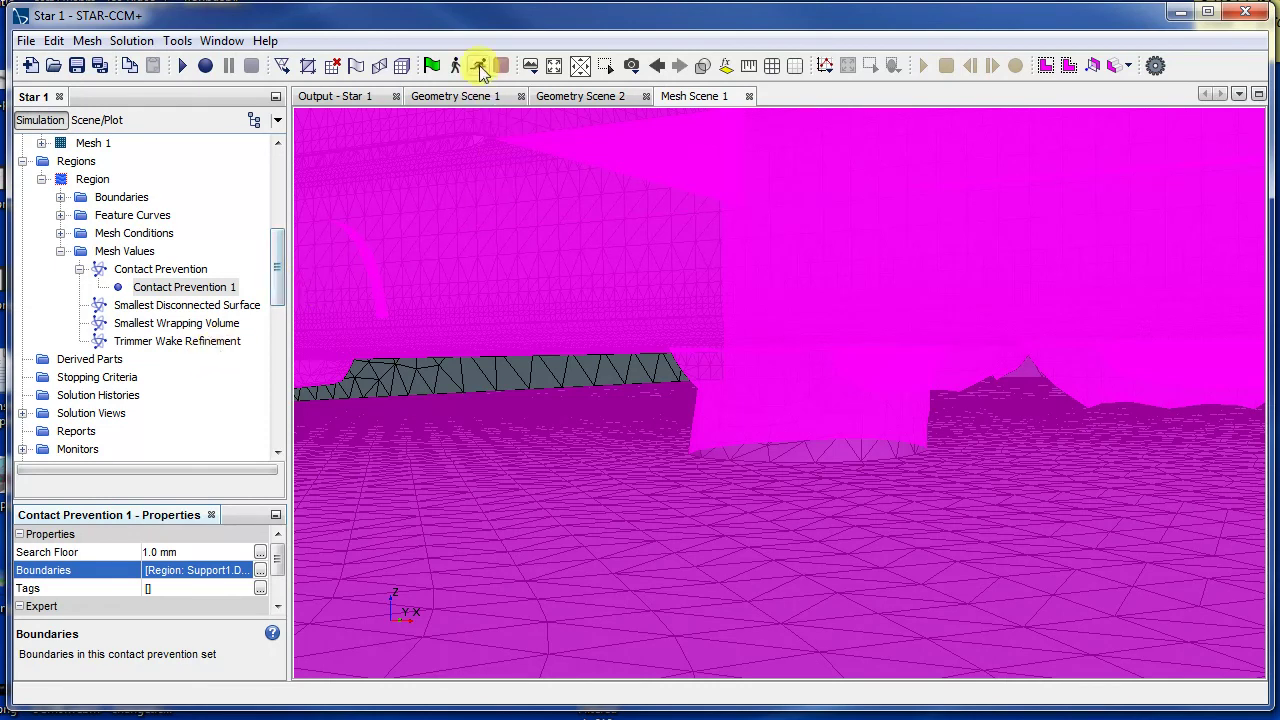
# Generate the surface mesh and hide the WindTunnel.Default boundary in Mesh Scene 1.
pyautogui.click(378, 66)
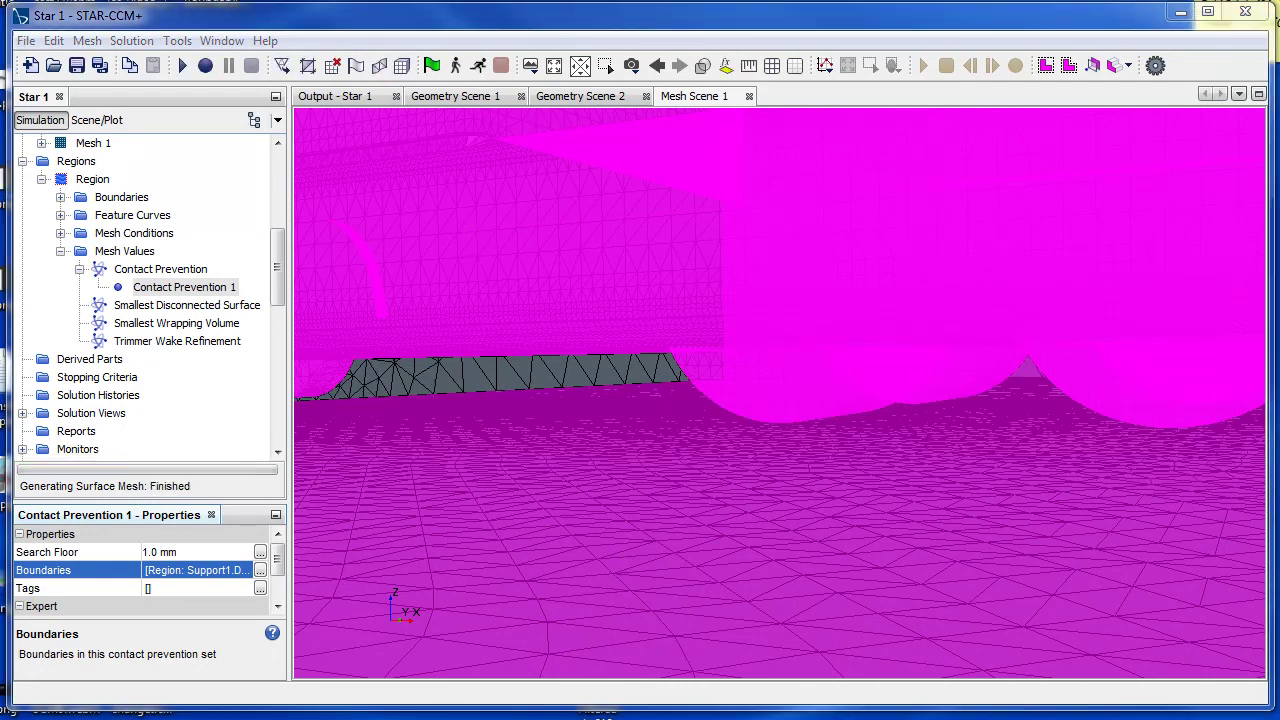
pyautogui.click(623, 373)
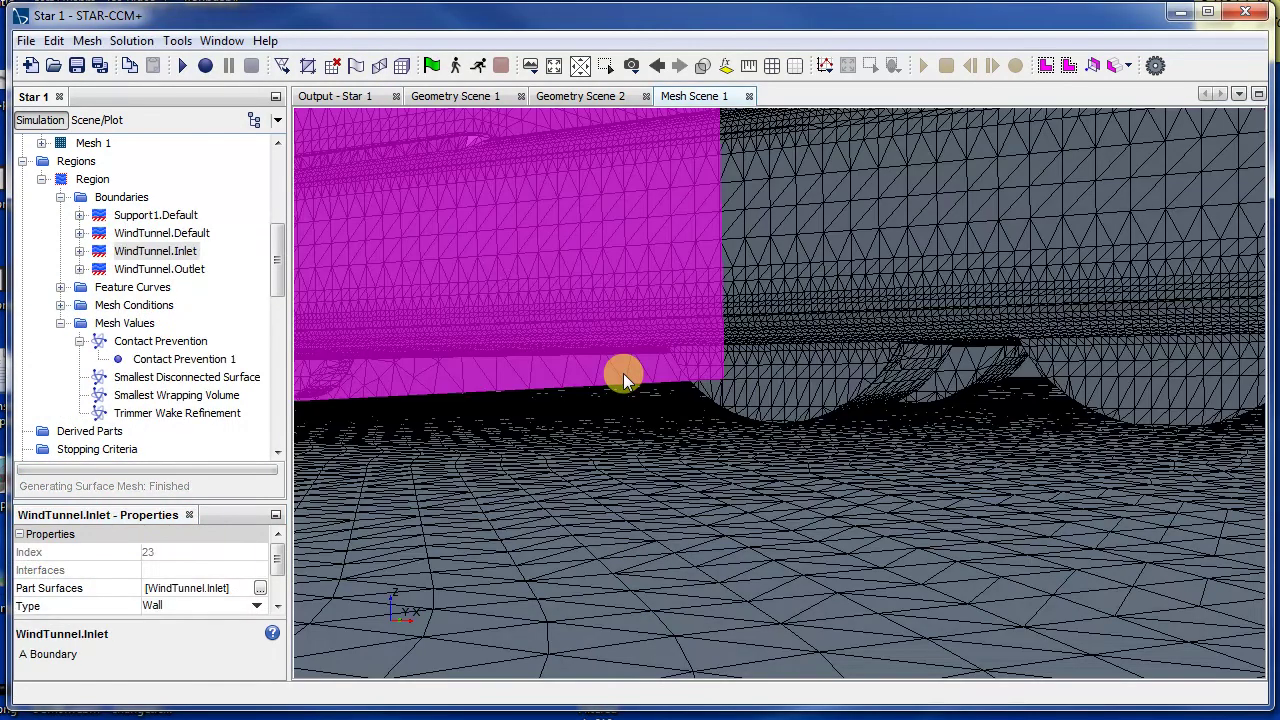
pyautogui.click(923, 497)
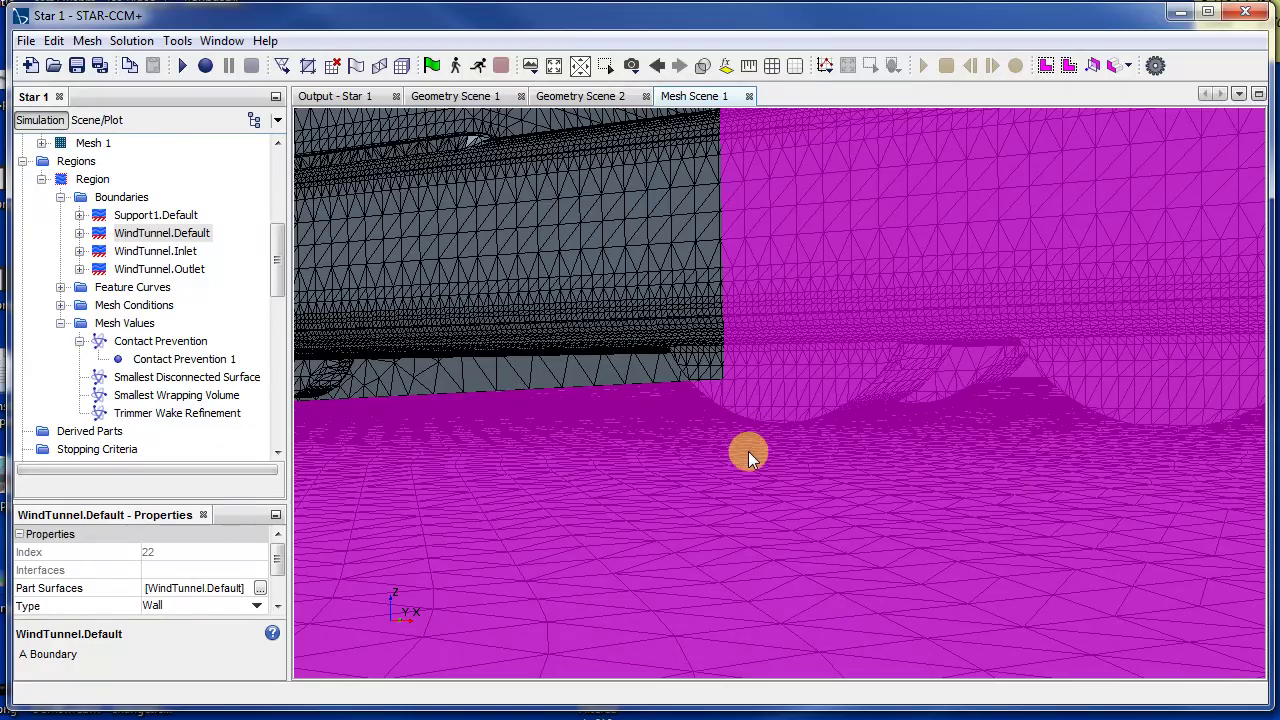
pyautogui.scroll(5, 750, 460)
pyautogui.rightClick(879, 395)
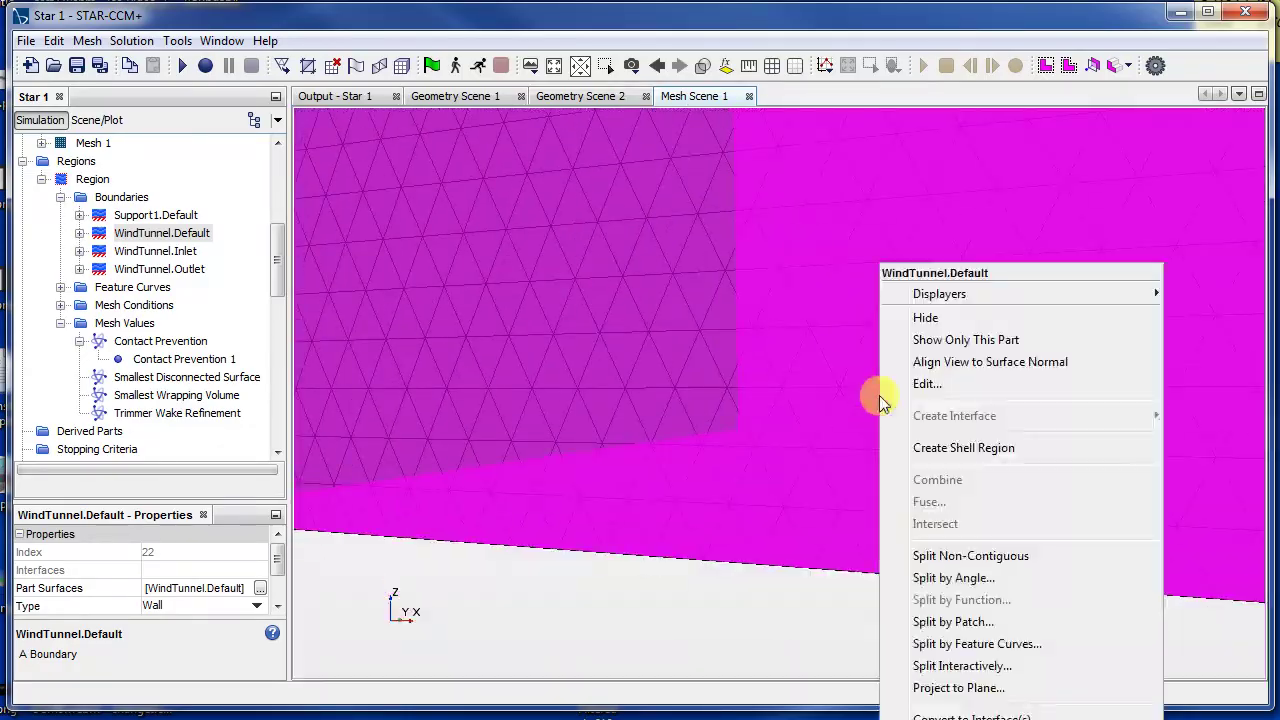
pyautogui.click(962, 318)
# Examine the surface mesh around the truck's cab, wheels and supports, and its placement between the tunnel's inlet and outlet.
pyautogui.click(877, 531)
pyautogui.scroll(3, 808, 455)
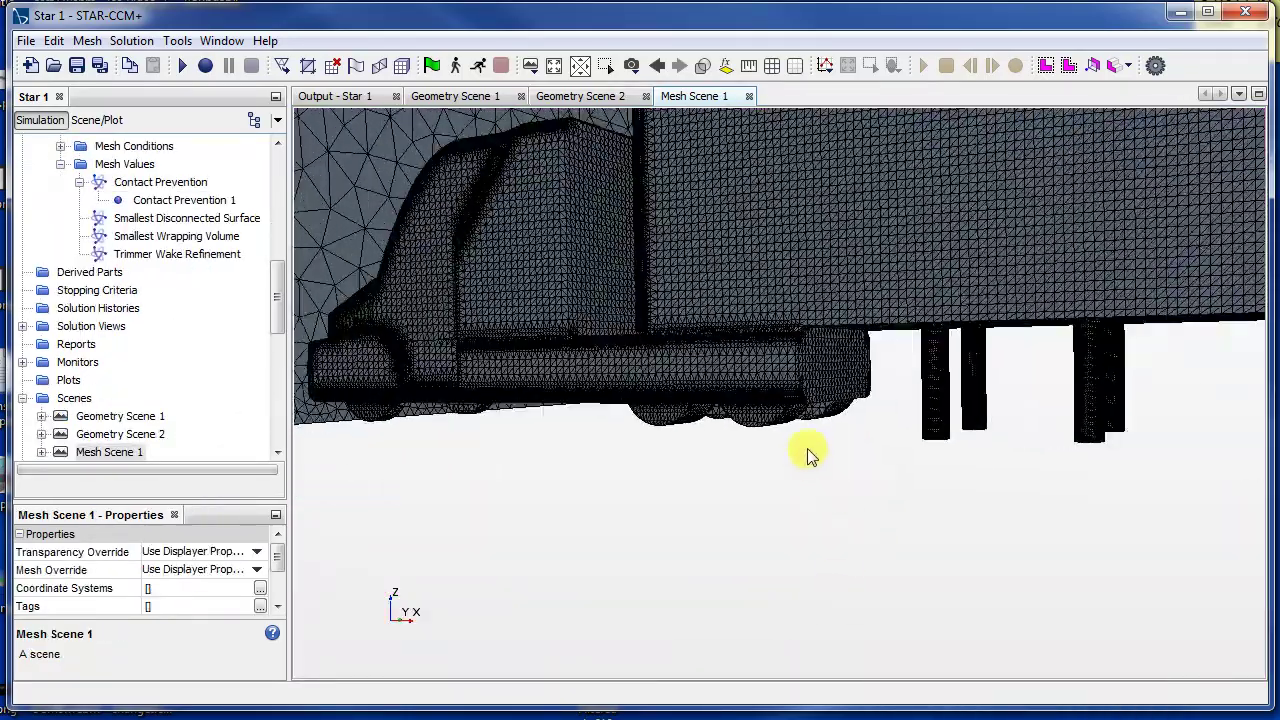
pyautogui.moveTo(808, 455); pyautogui.dragTo(774, 423)
pyautogui.scroll(5, 740, 354)
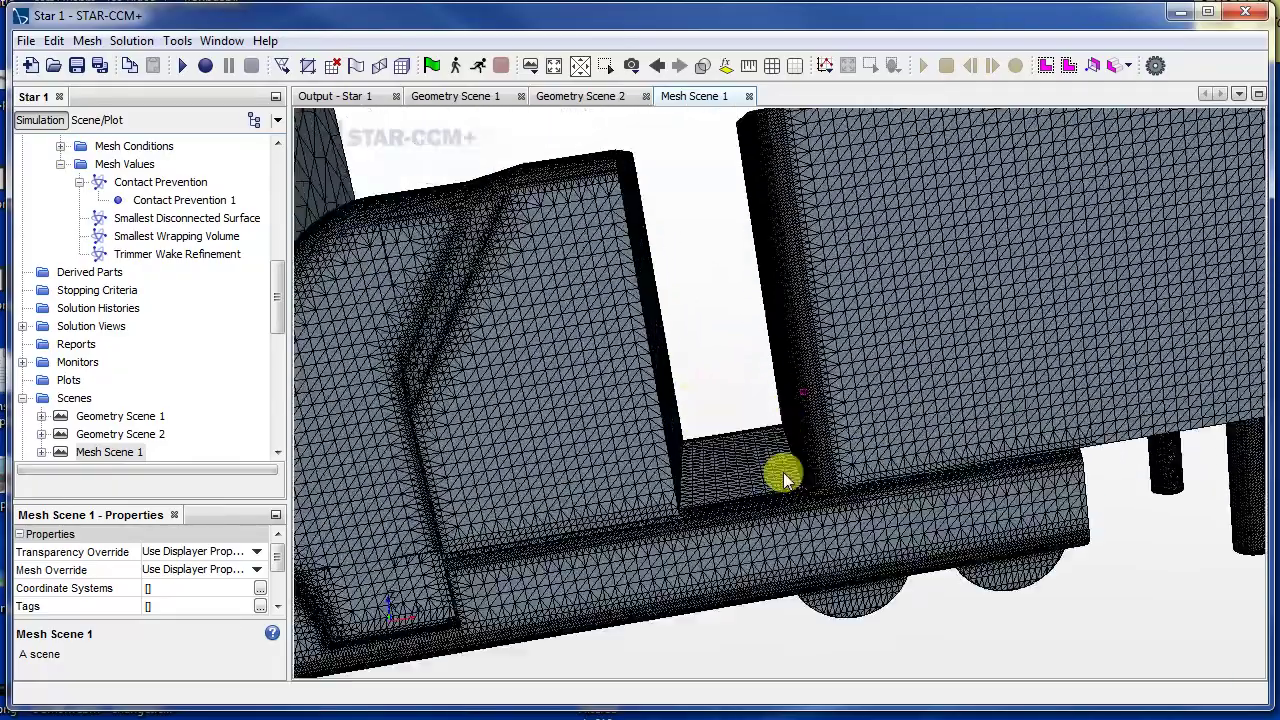
pyautogui.moveTo(785, 478); pyautogui.dragTo(764, 487)
pyautogui.scroll(-5, 820, 391)
pyautogui.moveTo(820, 391); pyautogui.dragTo(812, 590)
pyautogui.scroll(-3, 808, 588)
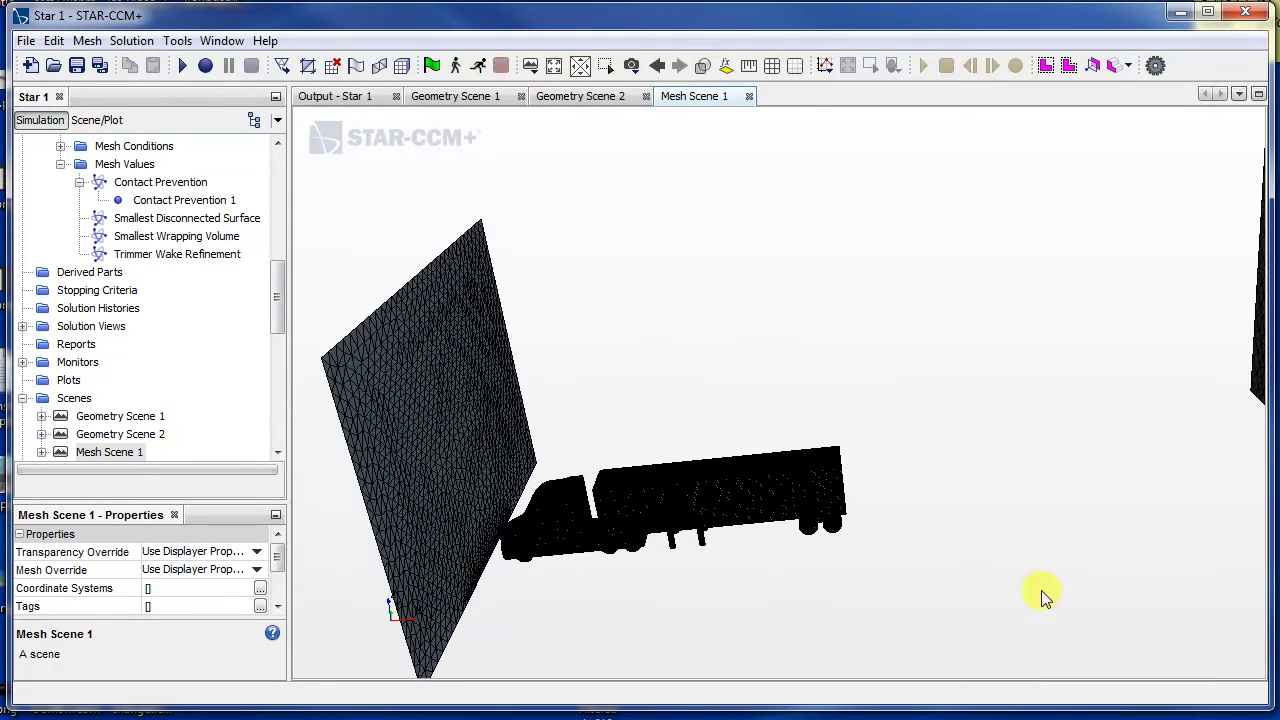
pyautogui.moveTo(1043, 594); pyautogui.dragTo(860, 520)
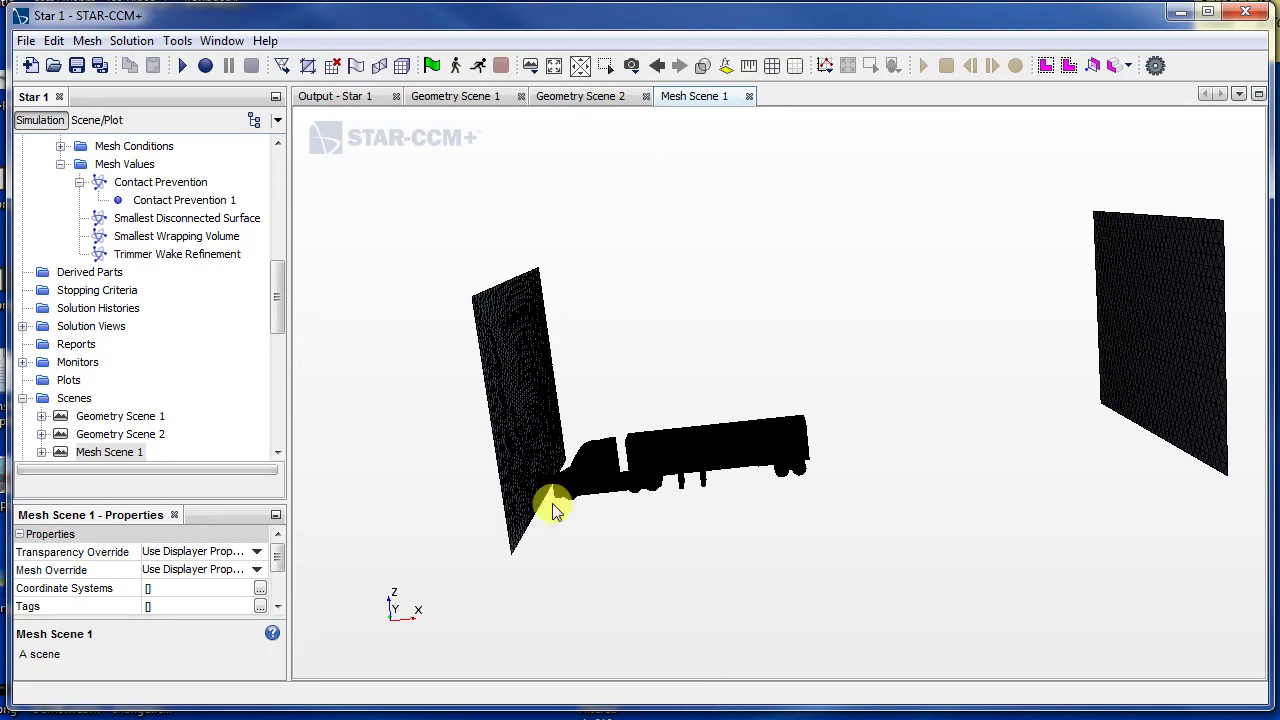
# Generate the volume mesh for the wind tunnel region.
pyautogui.click(404, 76)
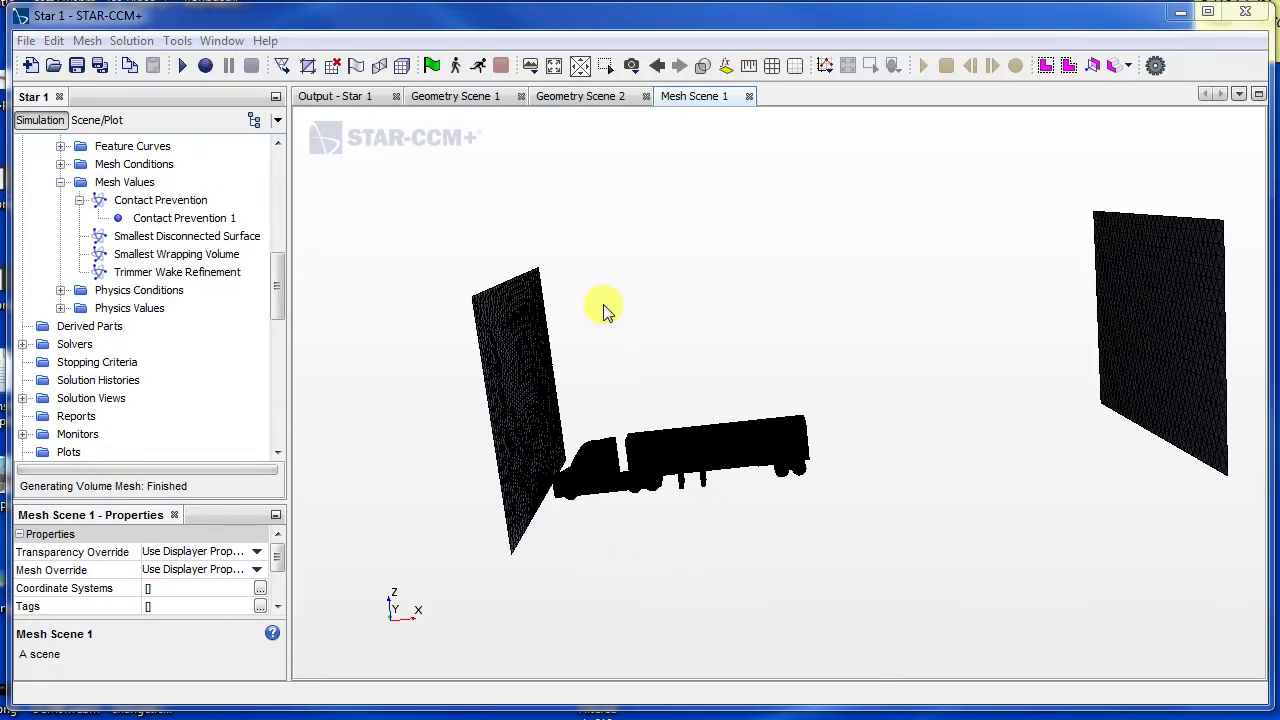
pyautogui.moveTo(617, 510); pyautogui.dragTo(614, 381)
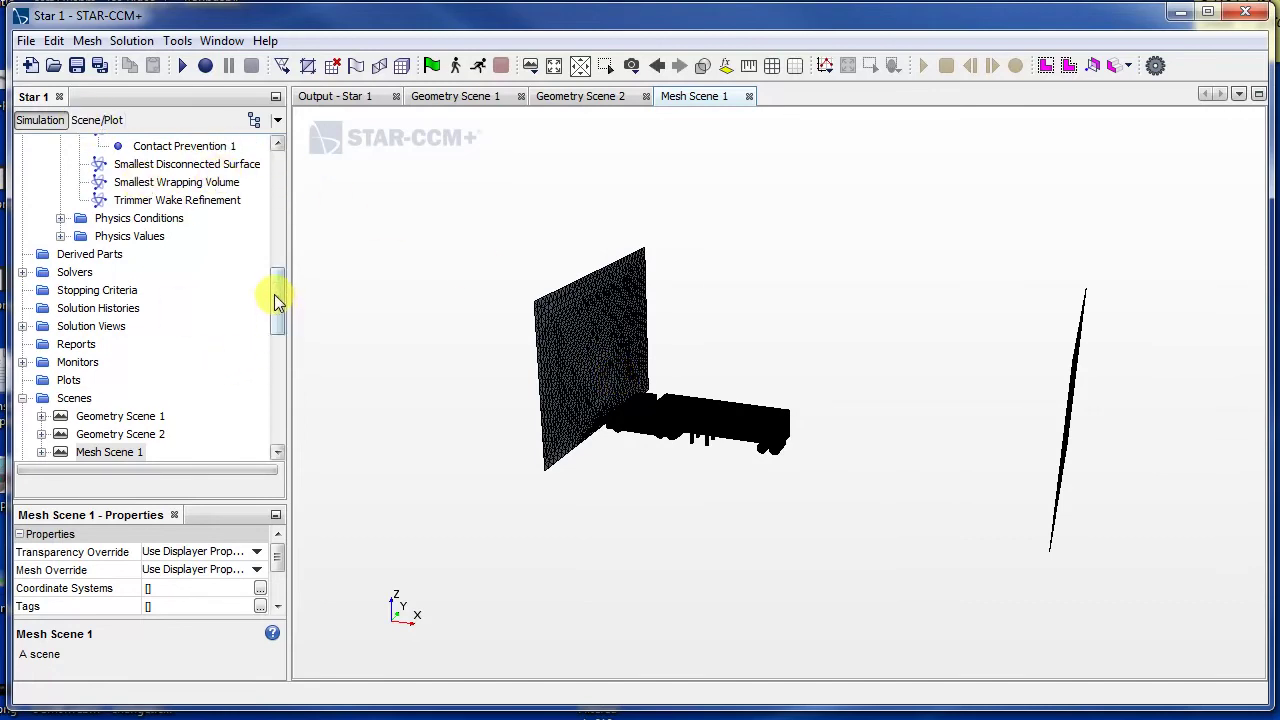
# Collapse the Regions, Continua, Parts and 3D-CAD Models branches of the simulation tree.
pyautogui.scroll(3, 278, 302)
pyautogui.click(80, 306)
pyautogui.click(61, 288)
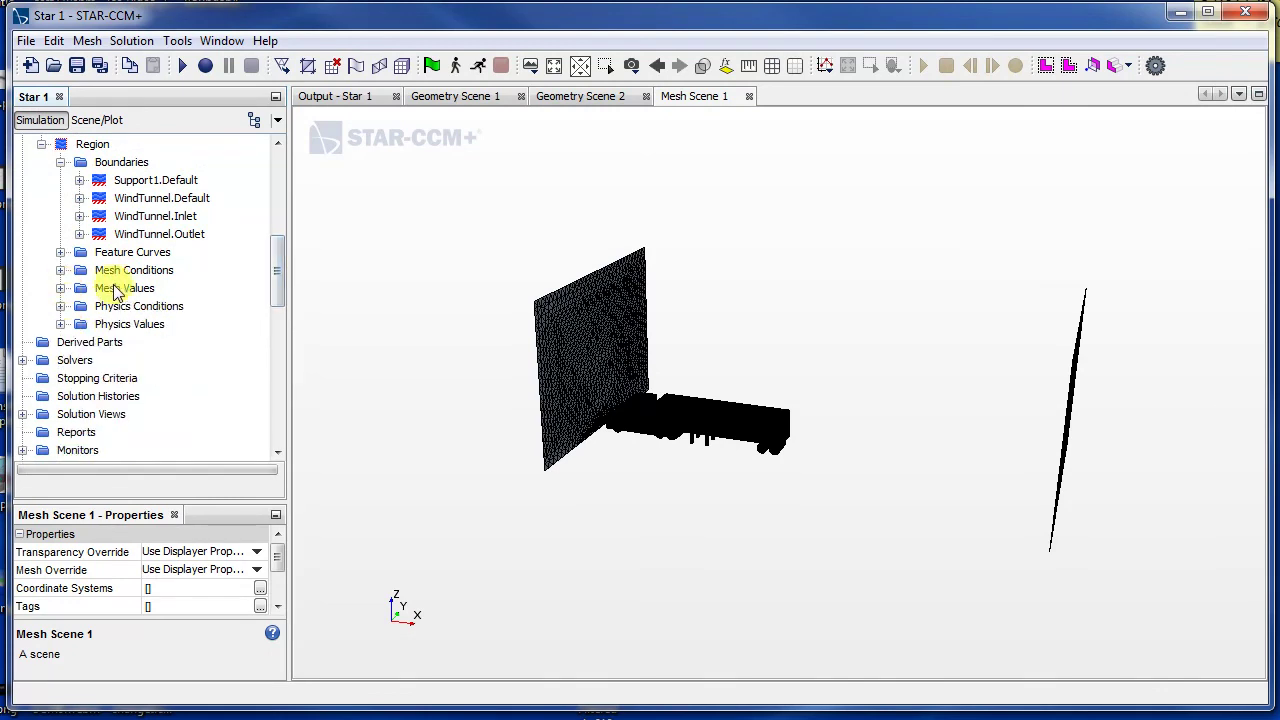
pyautogui.scroll(3, 271, 286)
pyautogui.click(61, 304)
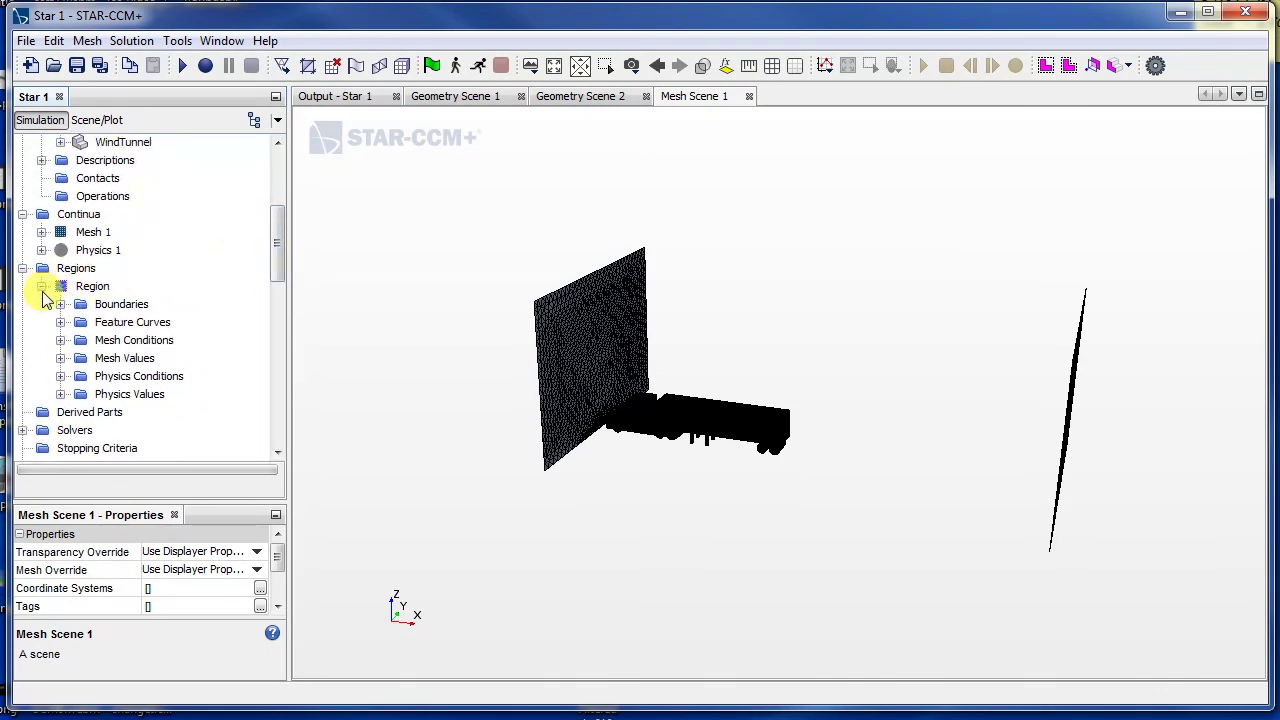
pyautogui.click(41, 287)
pyautogui.scroll(3, 277, 263)
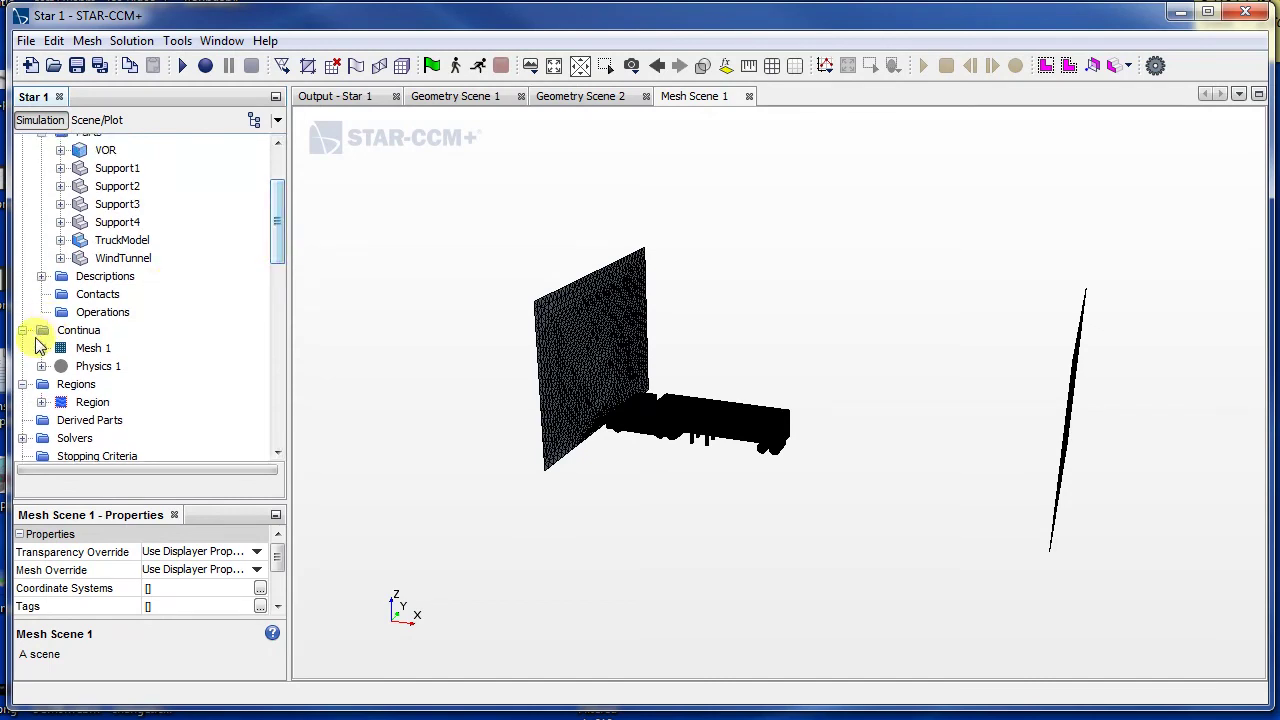
pyautogui.click(22, 330)
pyautogui.click(22, 348)
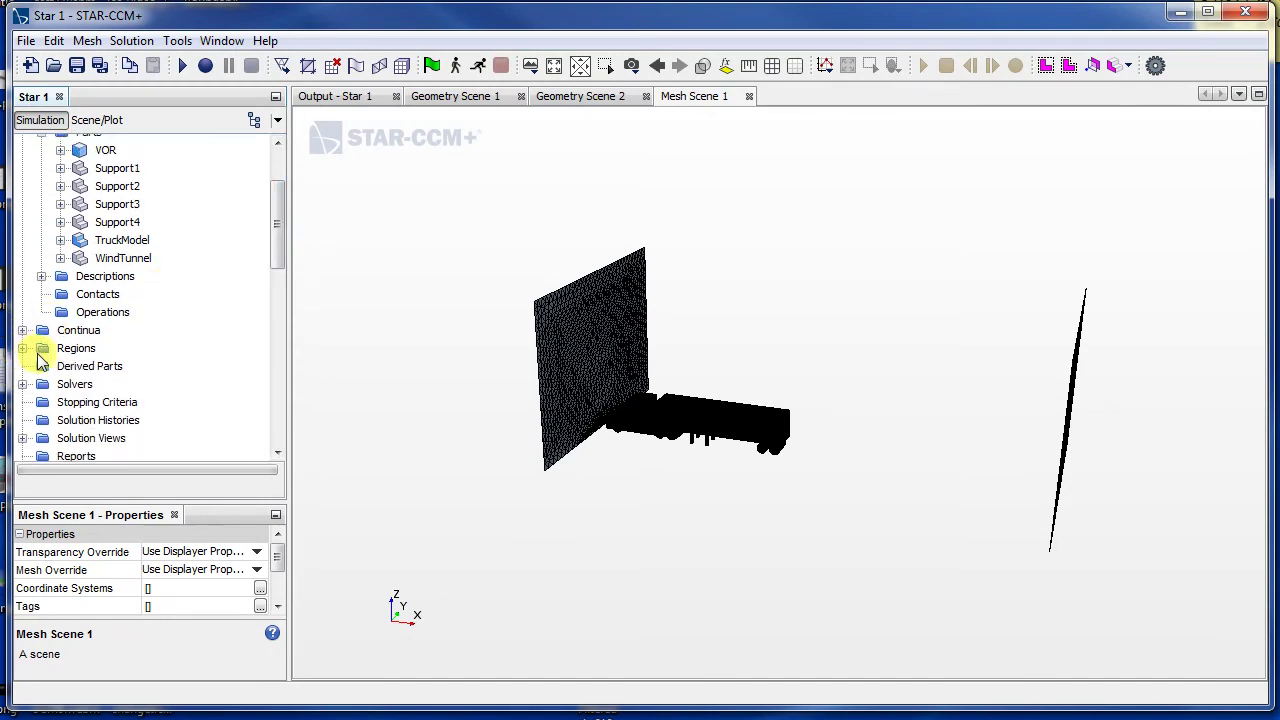
pyautogui.scroll(1, 58, 380)
pyautogui.click(41, 179)
pyautogui.scroll(1, 52, 228)
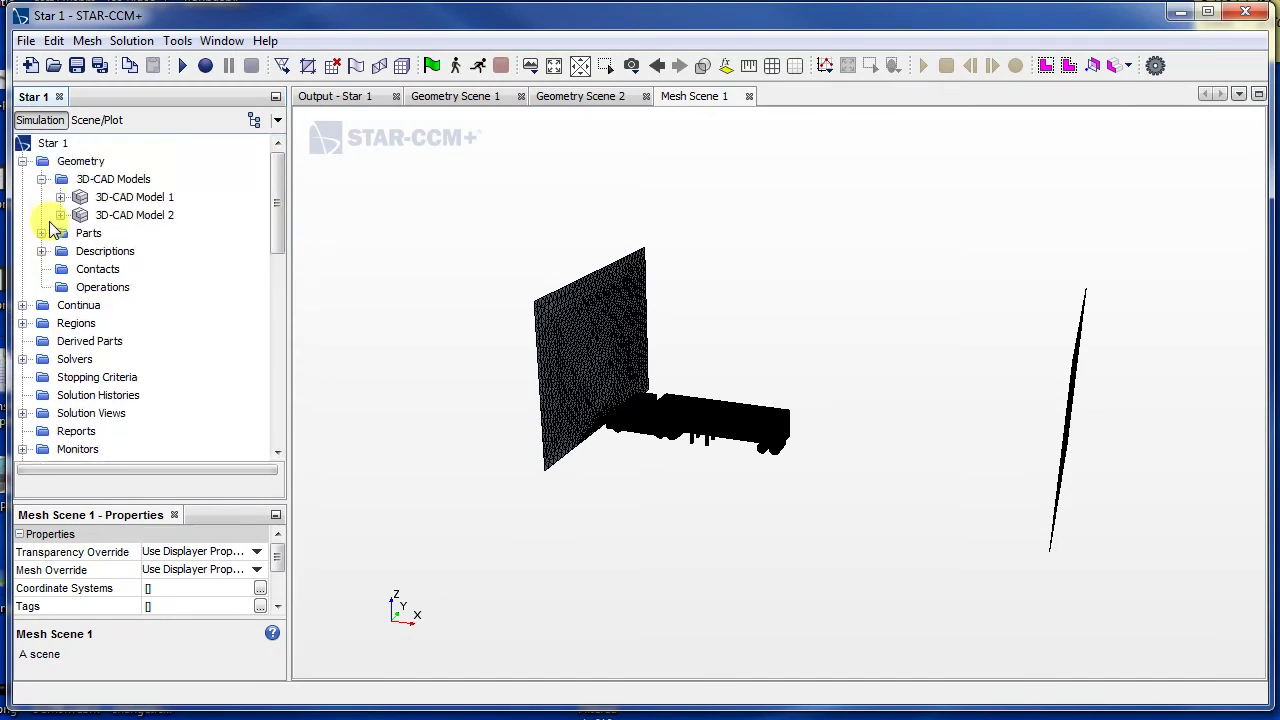
pyautogui.click(43, 181)
pyautogui.scroll(-1, 112, 328)
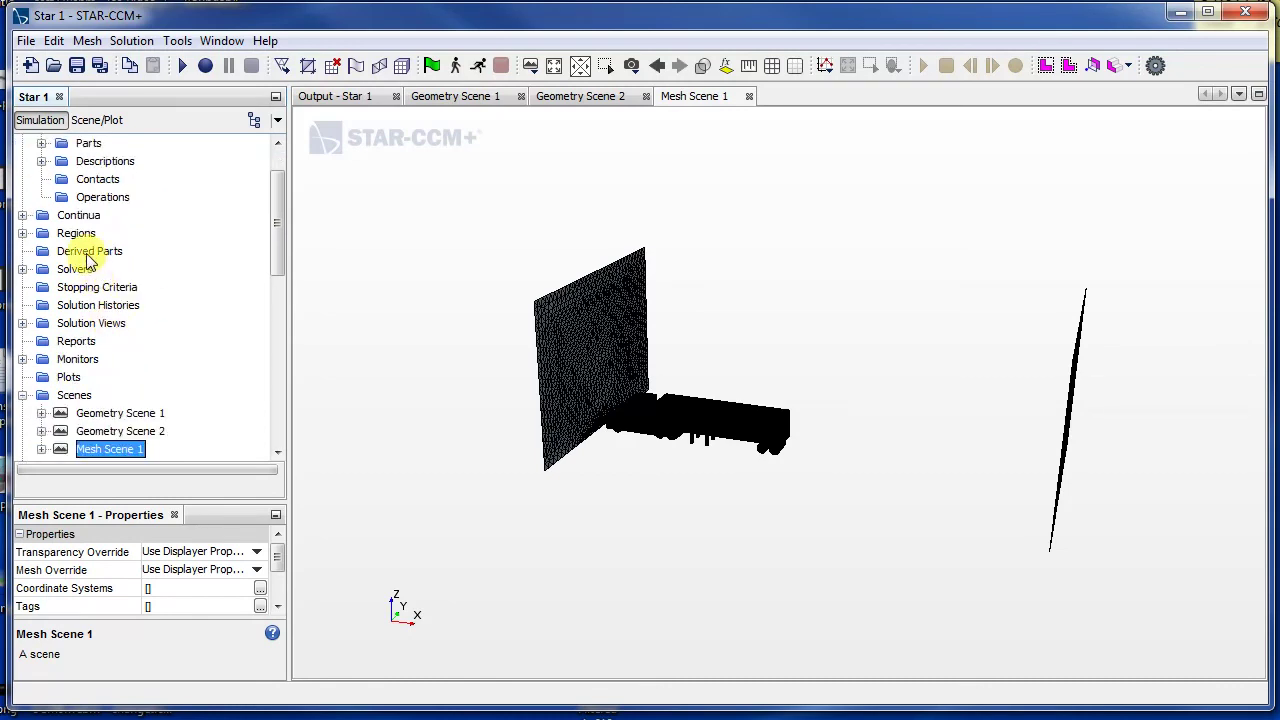
# Create a plane section derived part from Region with its normal set to X 0, Y 1 and Z 0 m.
pyautogui.click(88, 252)
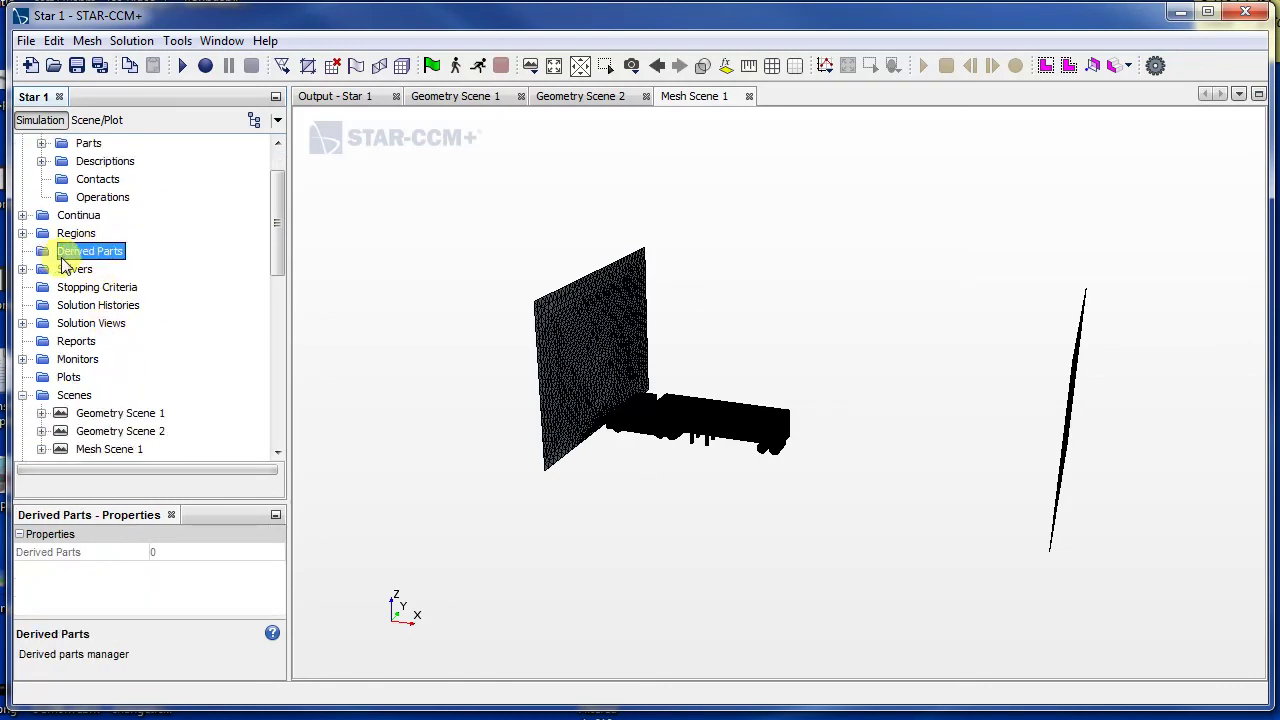
pyautogui.rightClick(82, 259)
pyautogui.moveTo(130, 271)
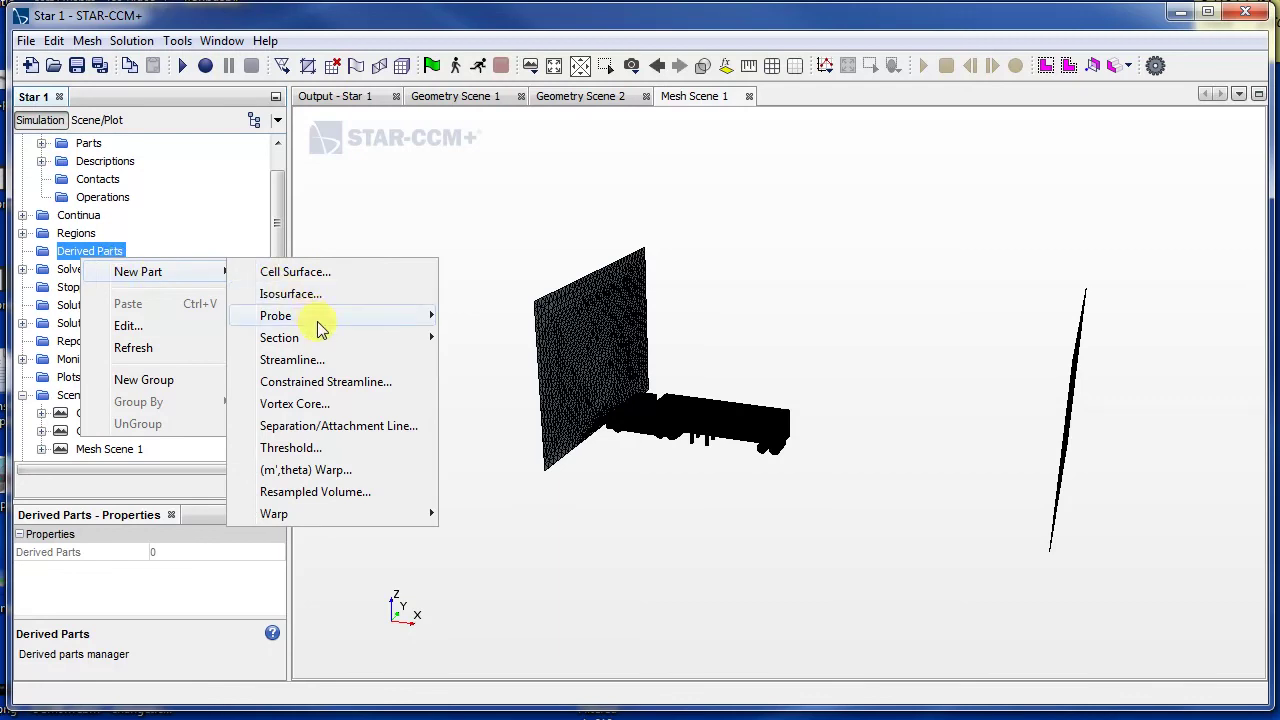
pyautogui.moveTo(332, 340)
pyautogui.click(488, 340)
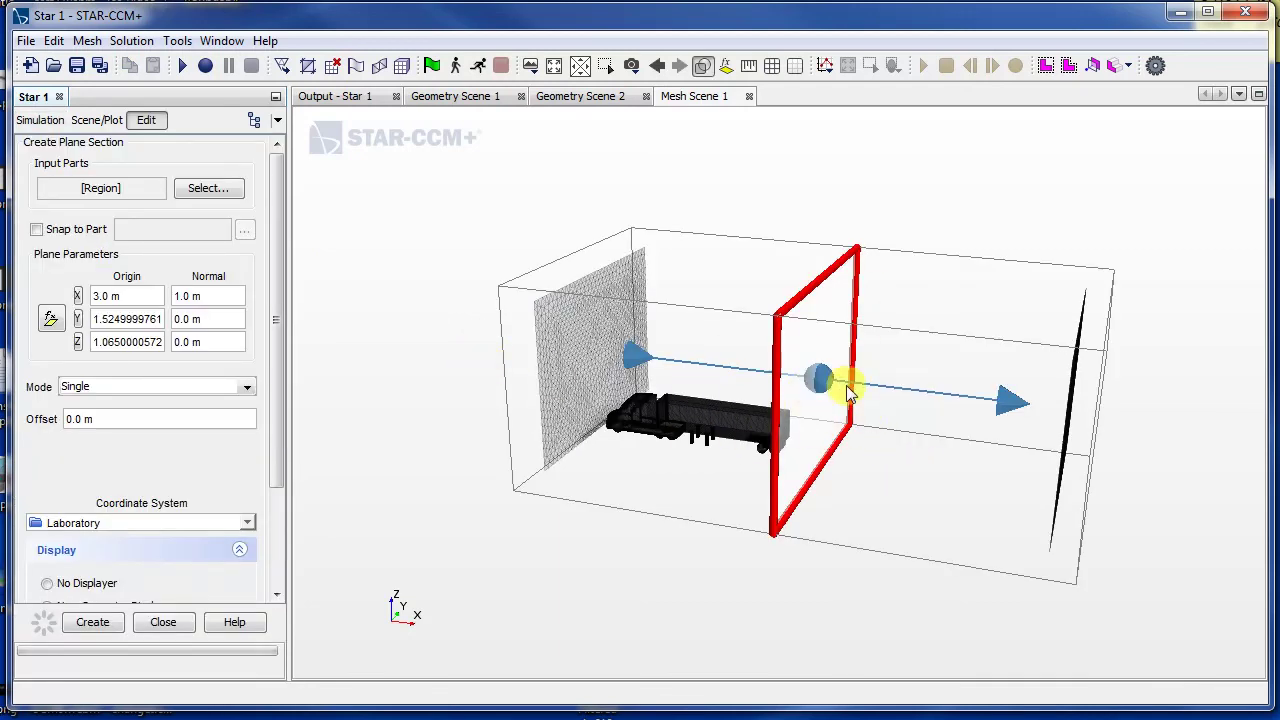
pyautogui.write('1')
pyautogui.click(228, 300)
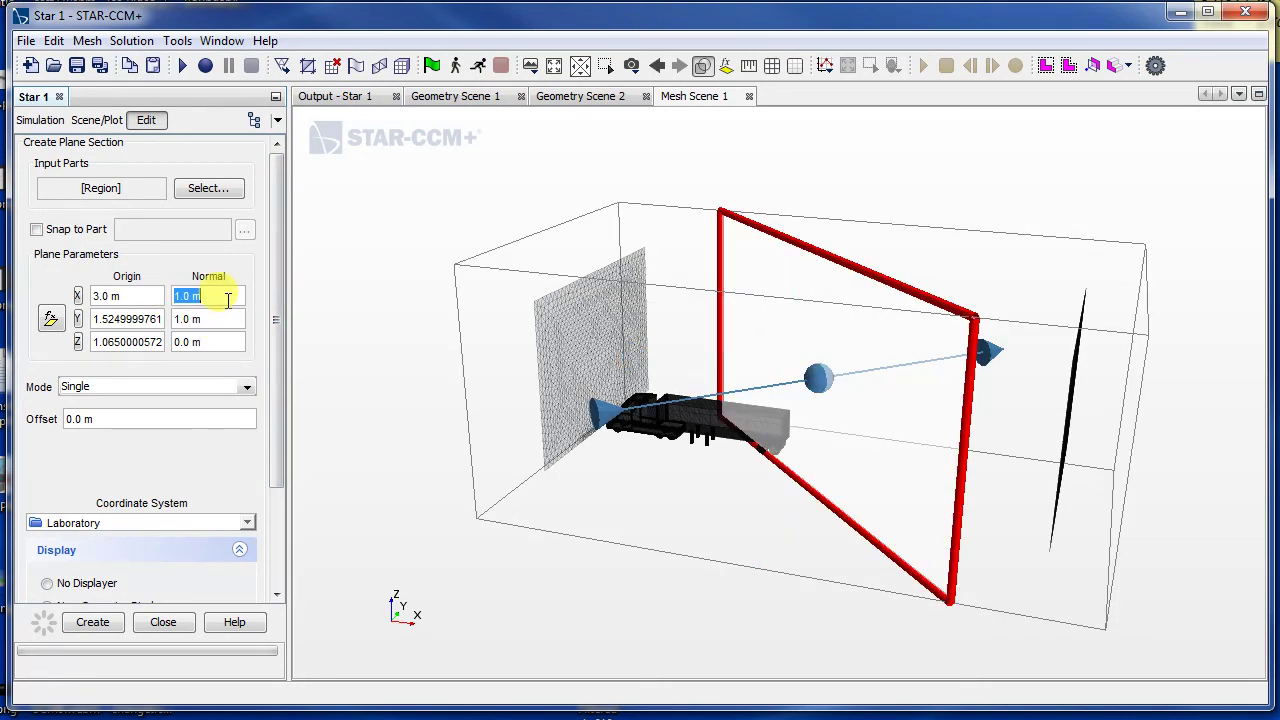
pyautogui.write('0')
pyautogui.press('Tab')
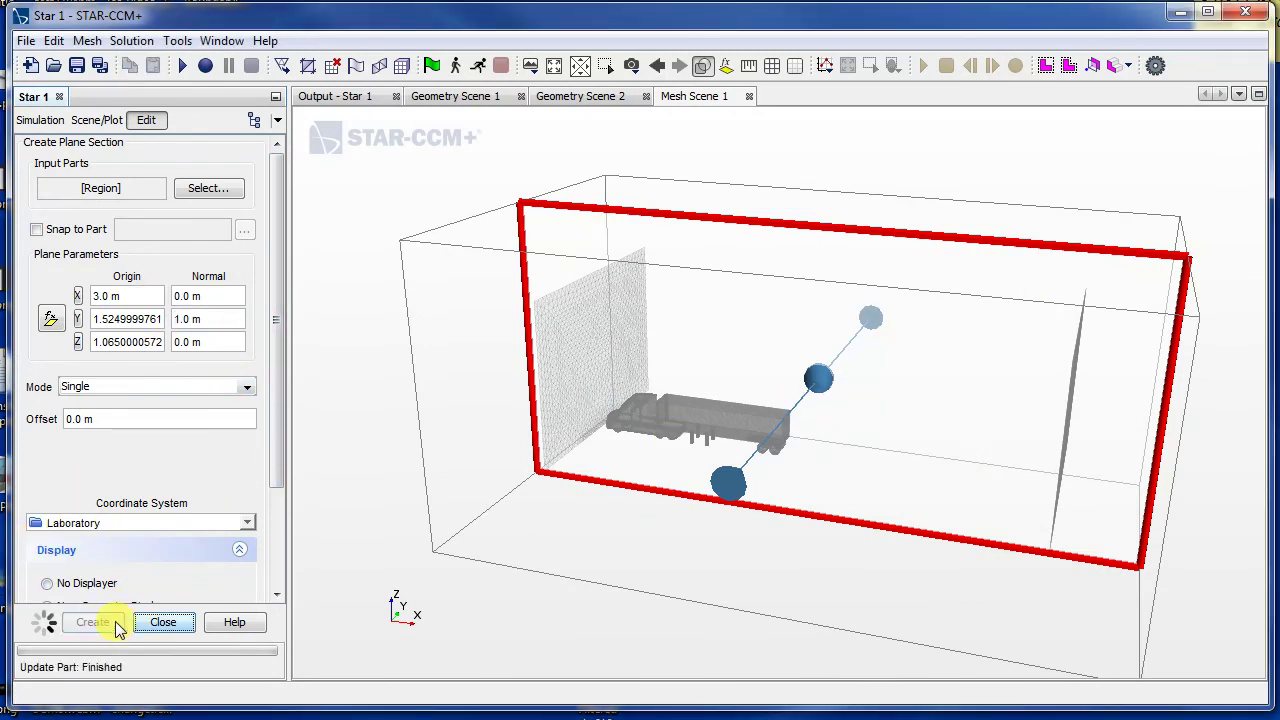
pyautogui.click(162, 624)
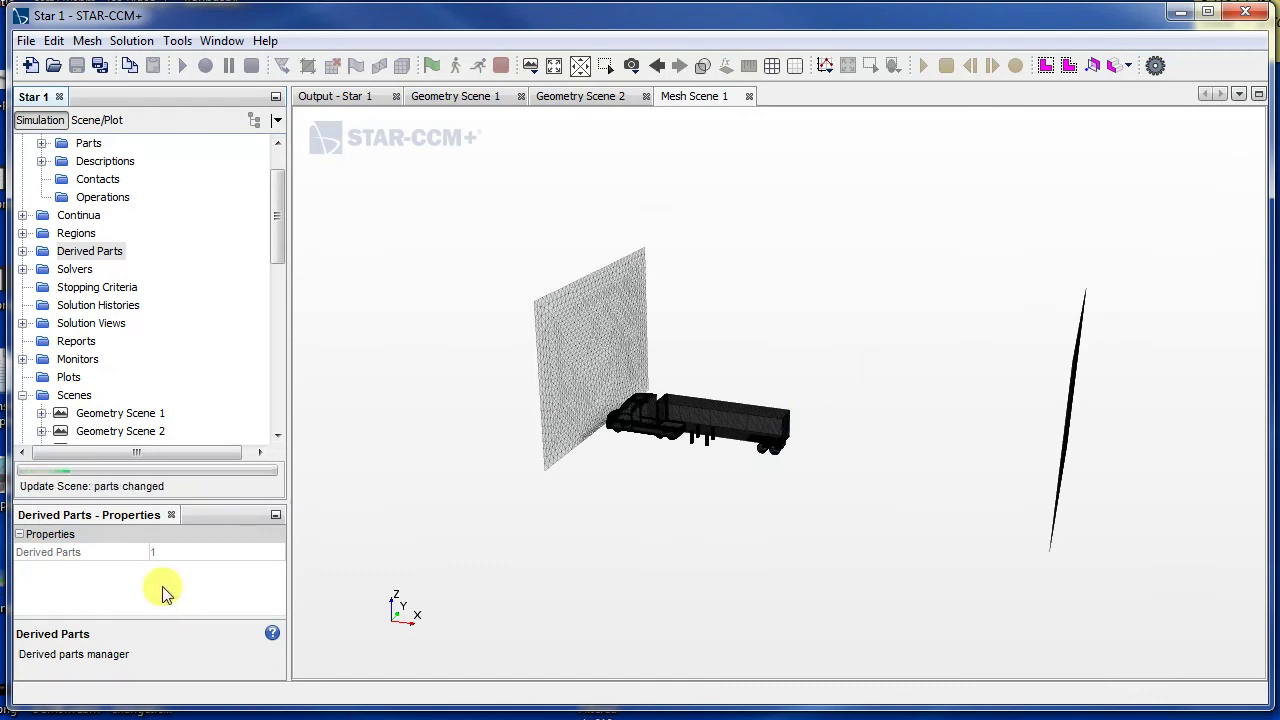
# Try to add the derived plane section to one of the mesh scene's displayers.
pyautogui.scroll(2, 795, 460)
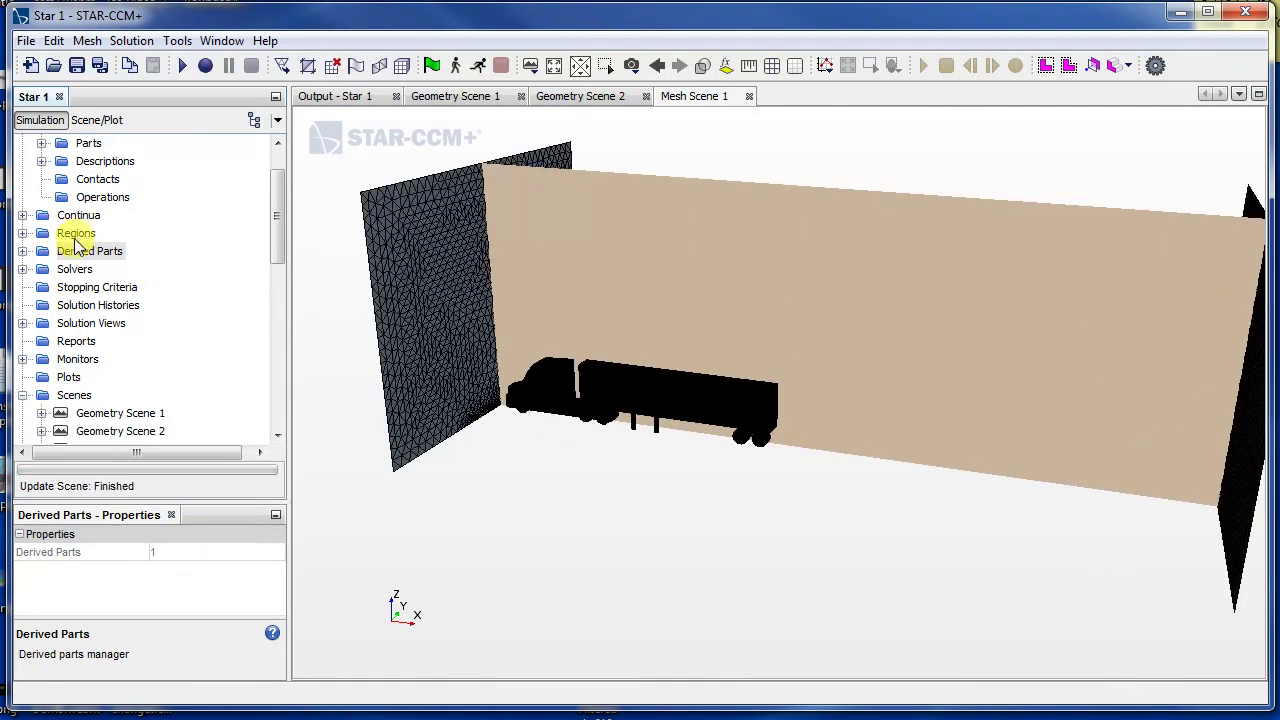
pyautogui.click(22, 251)
pyautogui.click(95, 269)
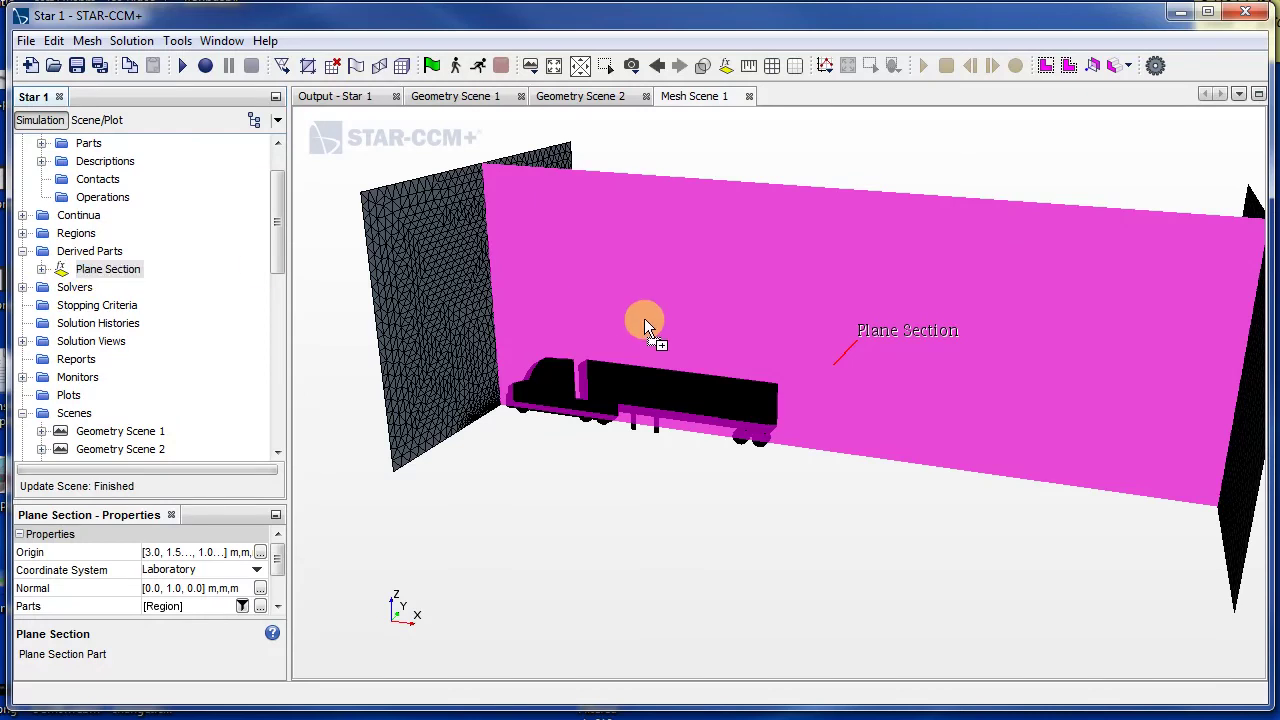
pyautogui.rightClick(646, 323)
pyautogui.moveTo(740, 335)
pyautogui.click(835, 336)
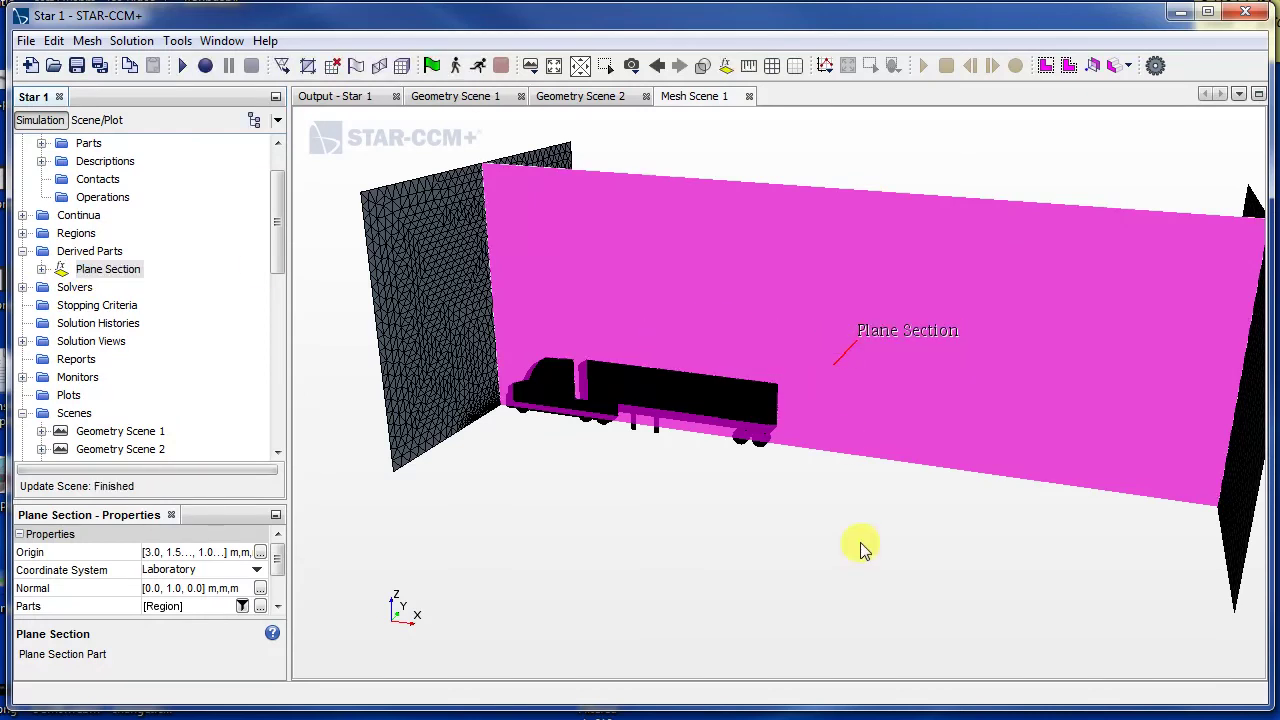
pyautogui.click(864, 554)
# Hide the plane section in the mesh scene and add it back to the Mesh 1 displayer only.
pyautogui.rightClick(886, 296)
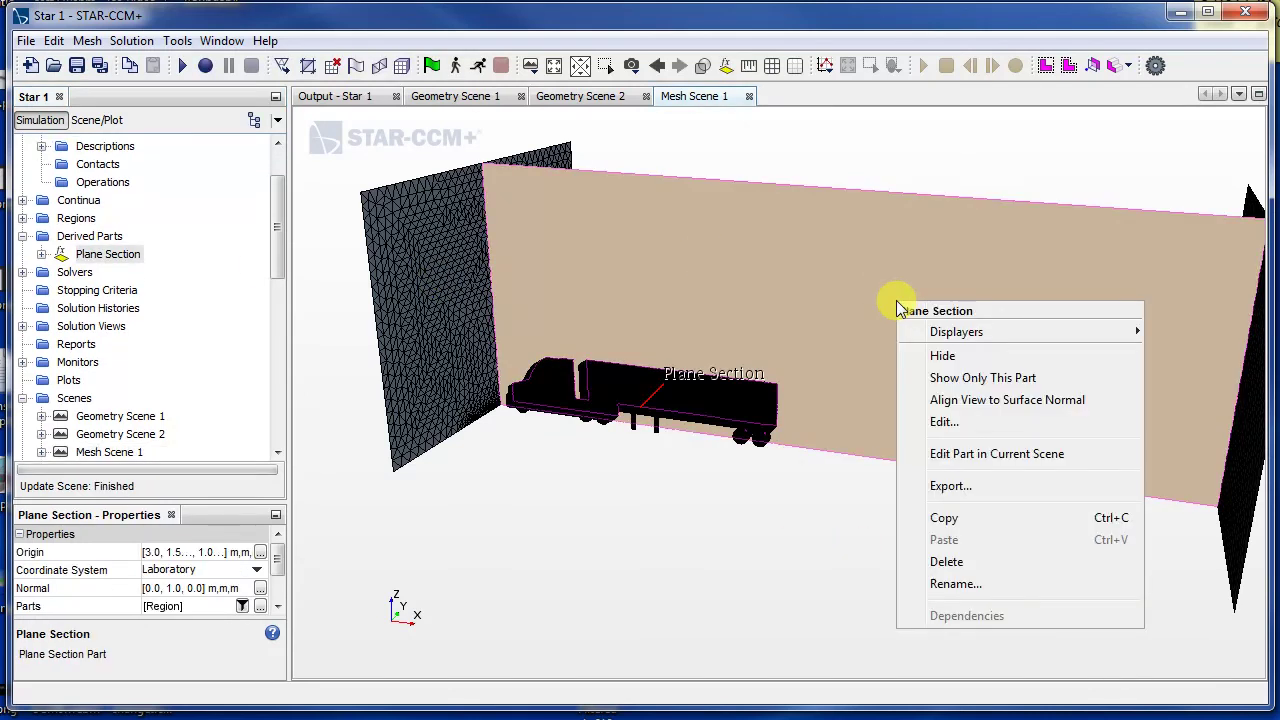
pyautogui.click(950, 352)
pyautogui.moveTo(85, 276); pyautogui.dragTo(688, 365)
pyautogui.moveTo(760, 352)
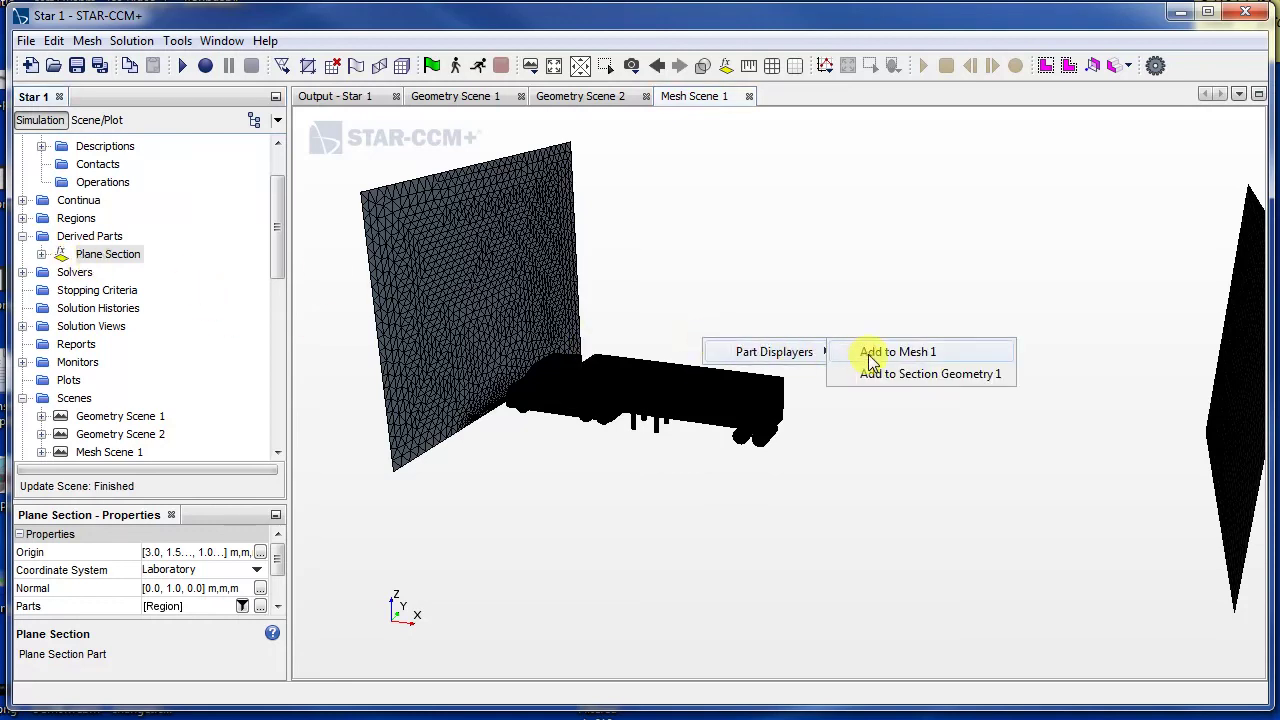
pyautogui.click(866, 350)
# Set the representation of the Mesh 1 displayer to Volume Mesh.
pyautogui.click(108, 254)
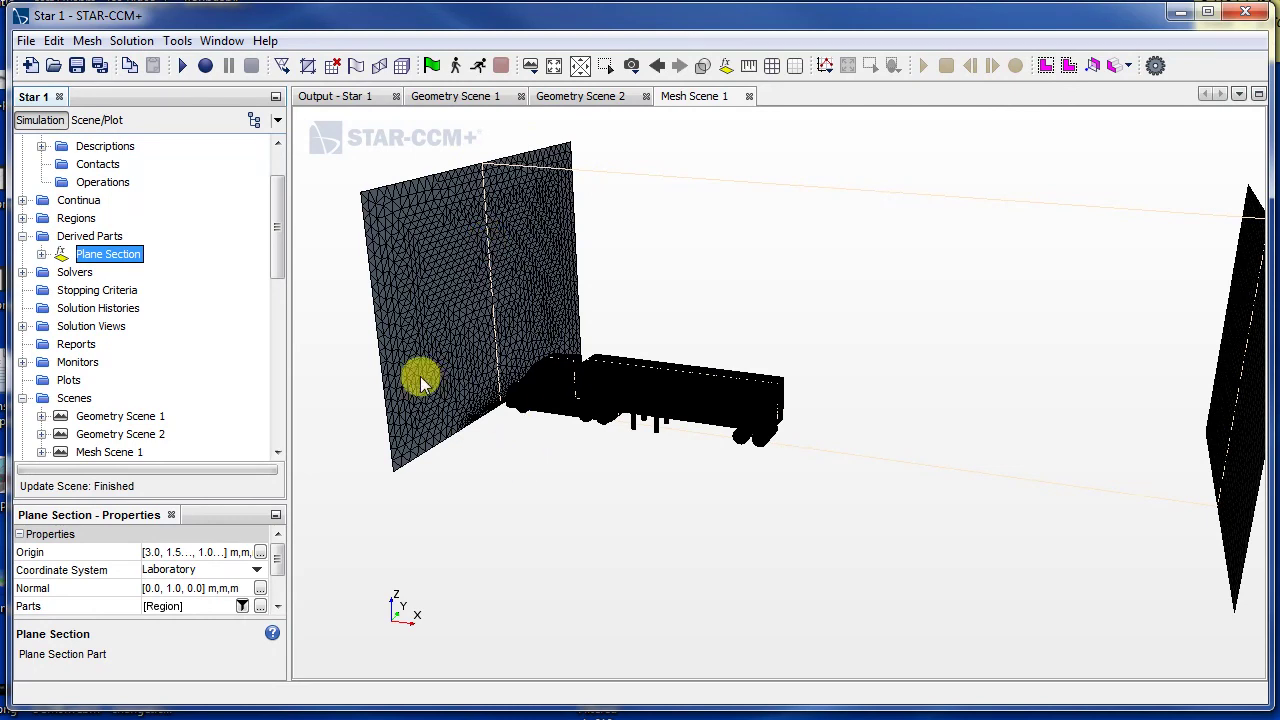
pyautogui.click(41, 254)
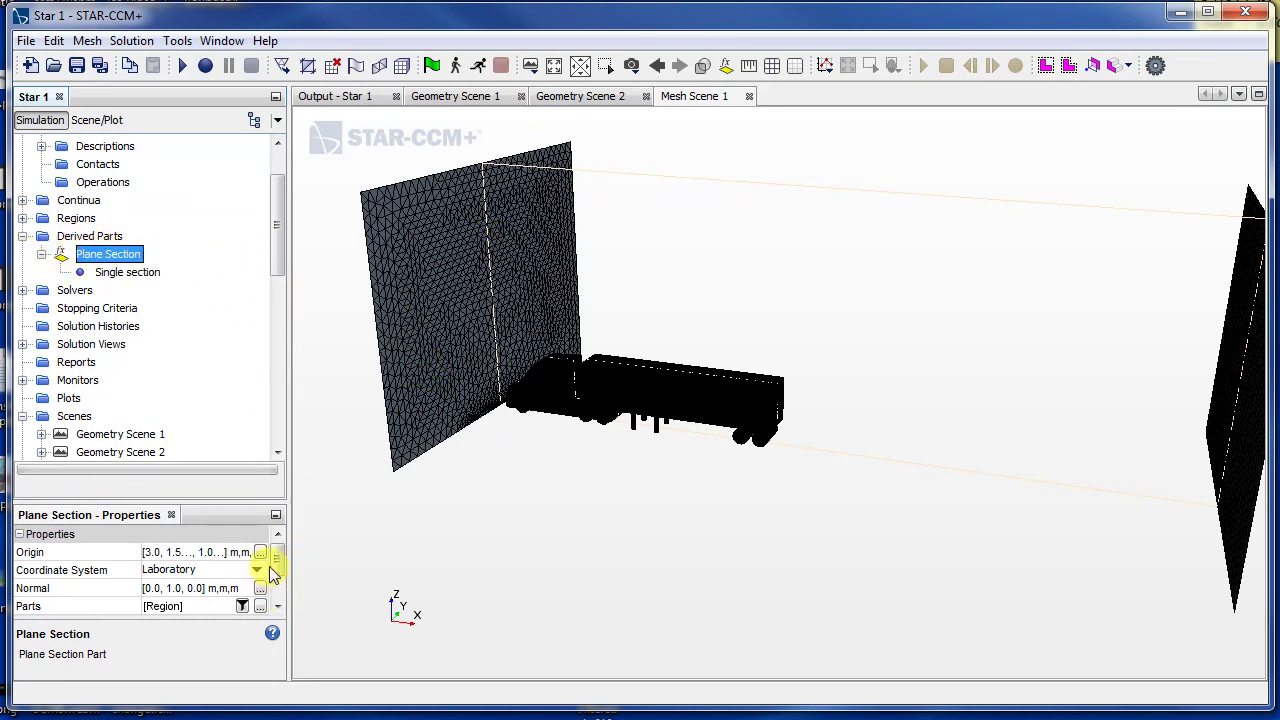
pyautogui.moveTo(270, 566); pyautogui.dragTo(279, 591)
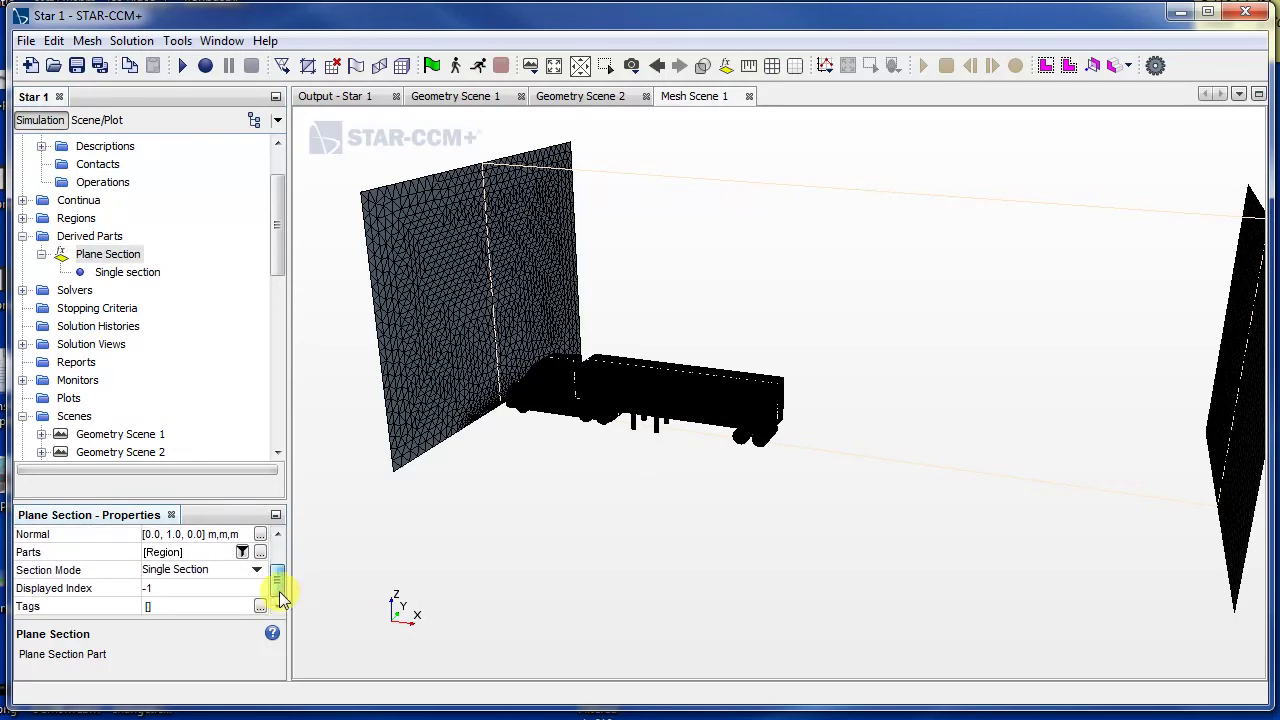
pyautogui.click(99, 120)
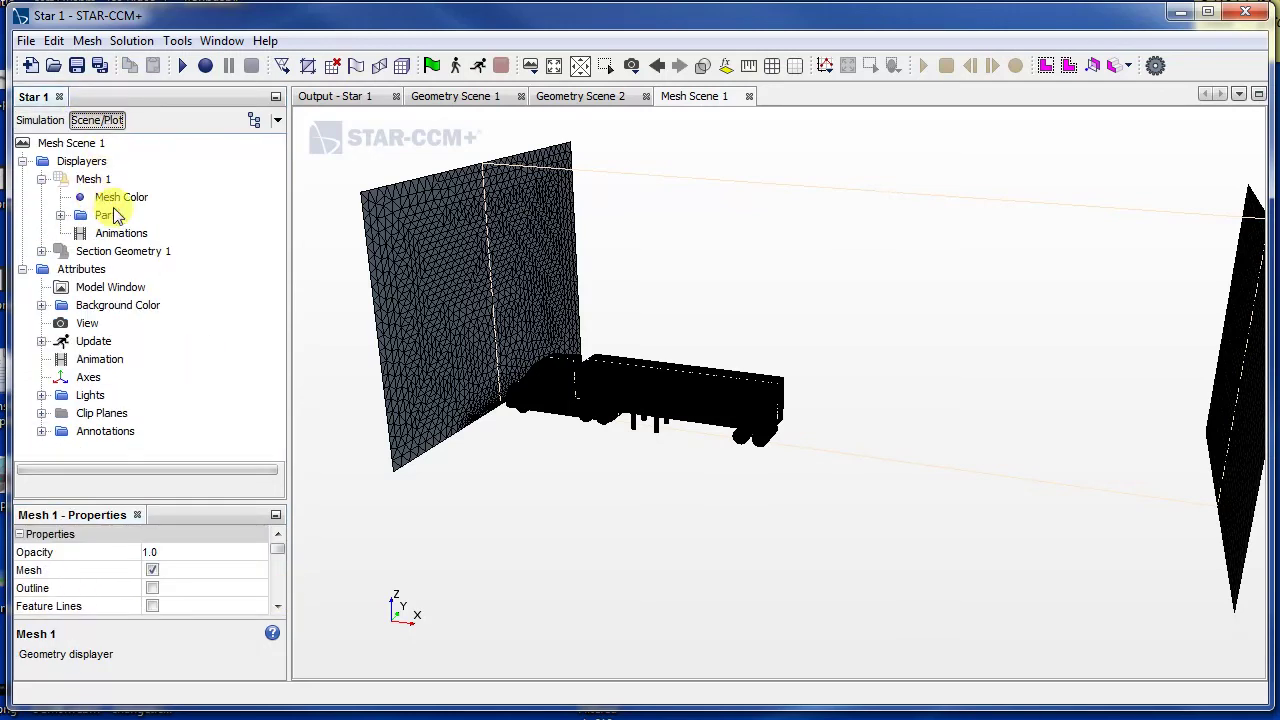
pyautogui.click(93, 179)
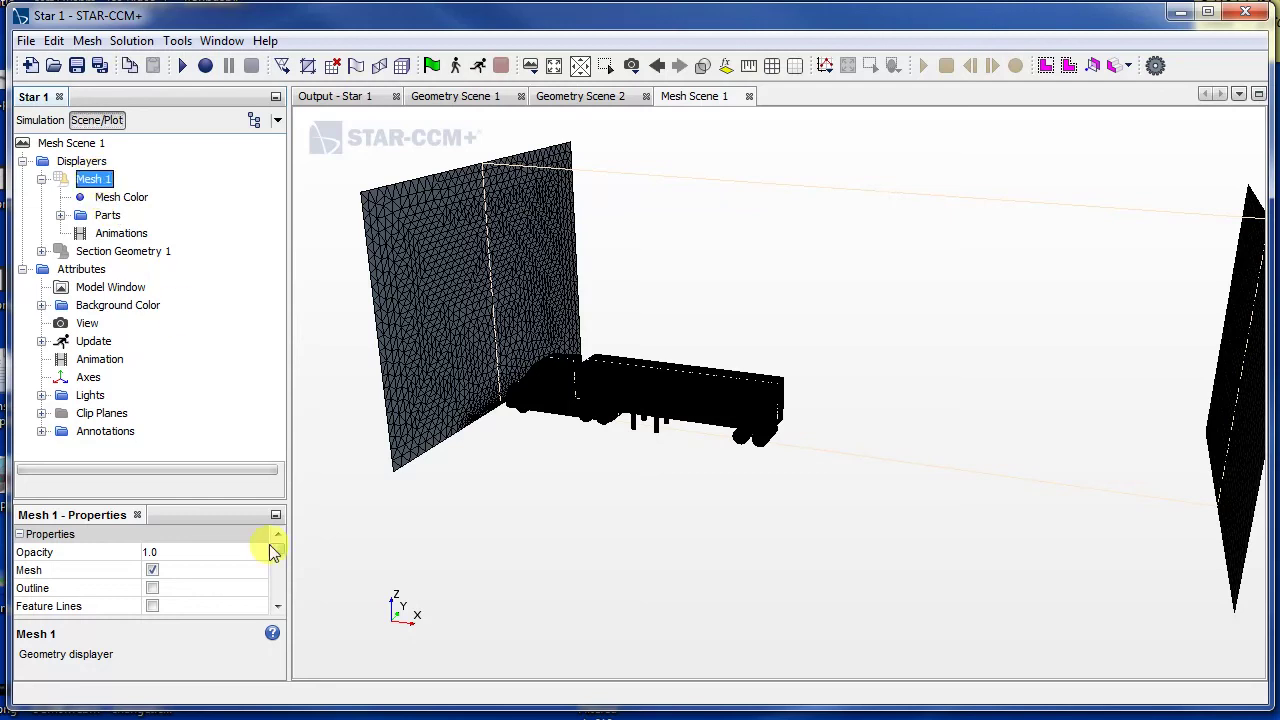
pyautogui.moveTo(278, 558); pyautogui.dragTo(277, 605)
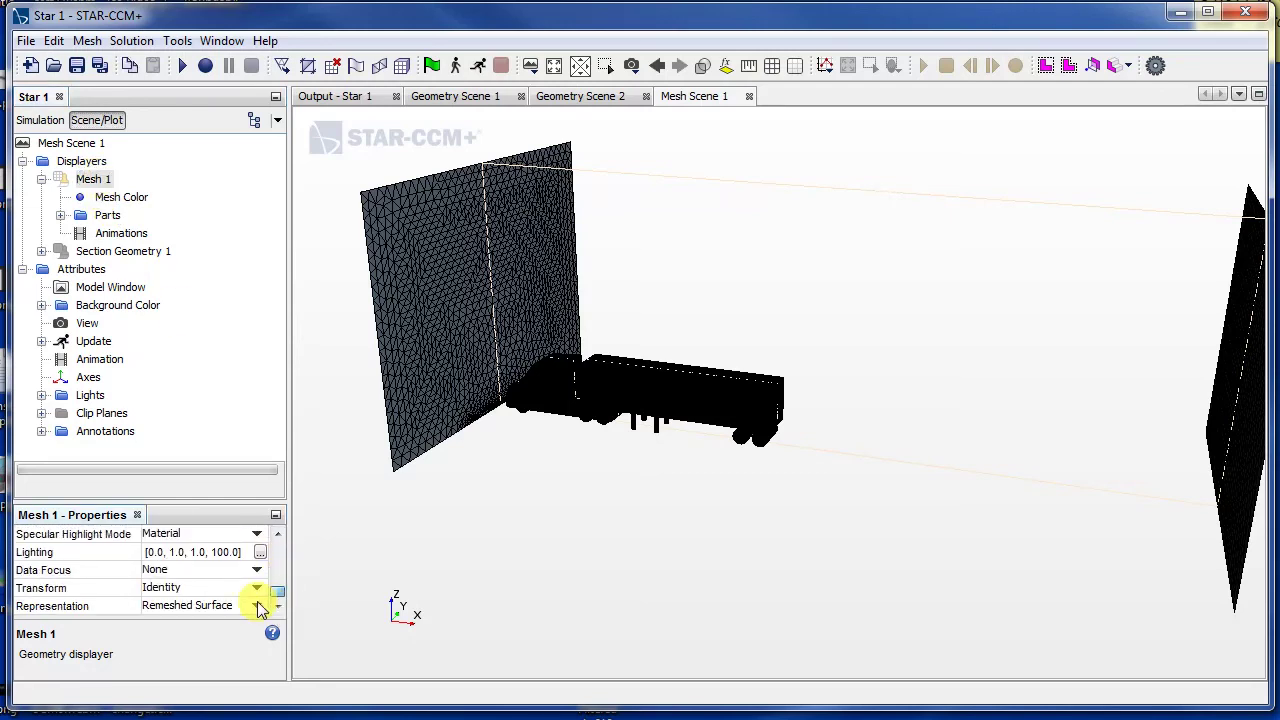
pyautogui.click(207, 605)
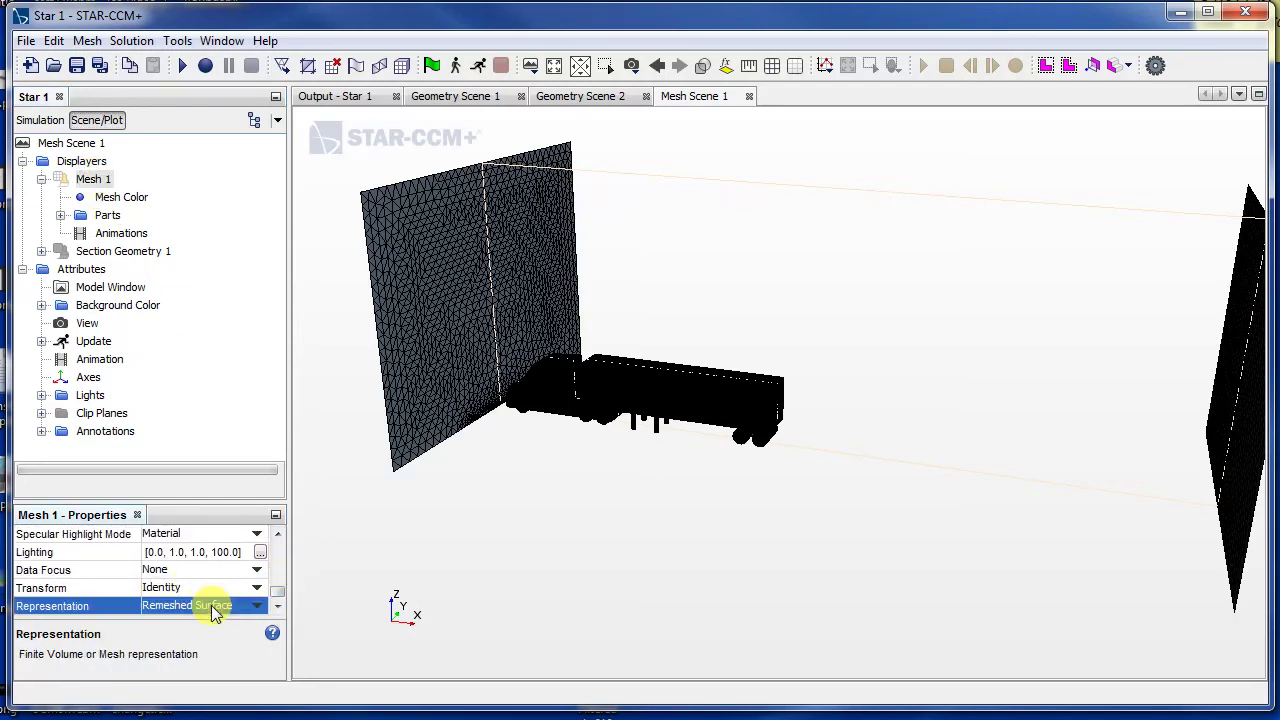
pyautogui.click(212, 606)
pyautogui.click(178, 709)
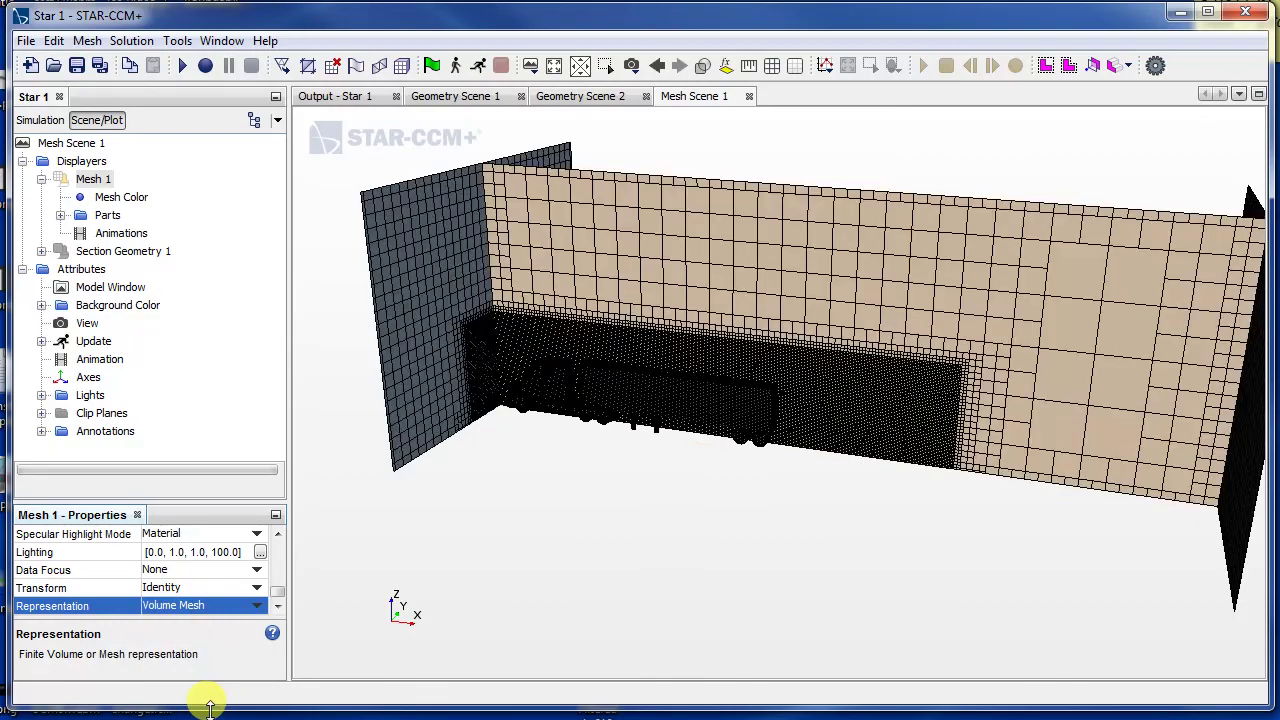
# Examine the volume mesh on the plane section around the truck, in the refined zone behind the trailer and toward the outlet.
pyautogui.scroll(2, 810, 487)
pyautogui.moveTo(627, 466); pyautogui.dragTo(423, 351)
pyautogui.scroll(2, 522, 425)
pyautogui.scroll(-3, 929, 569)
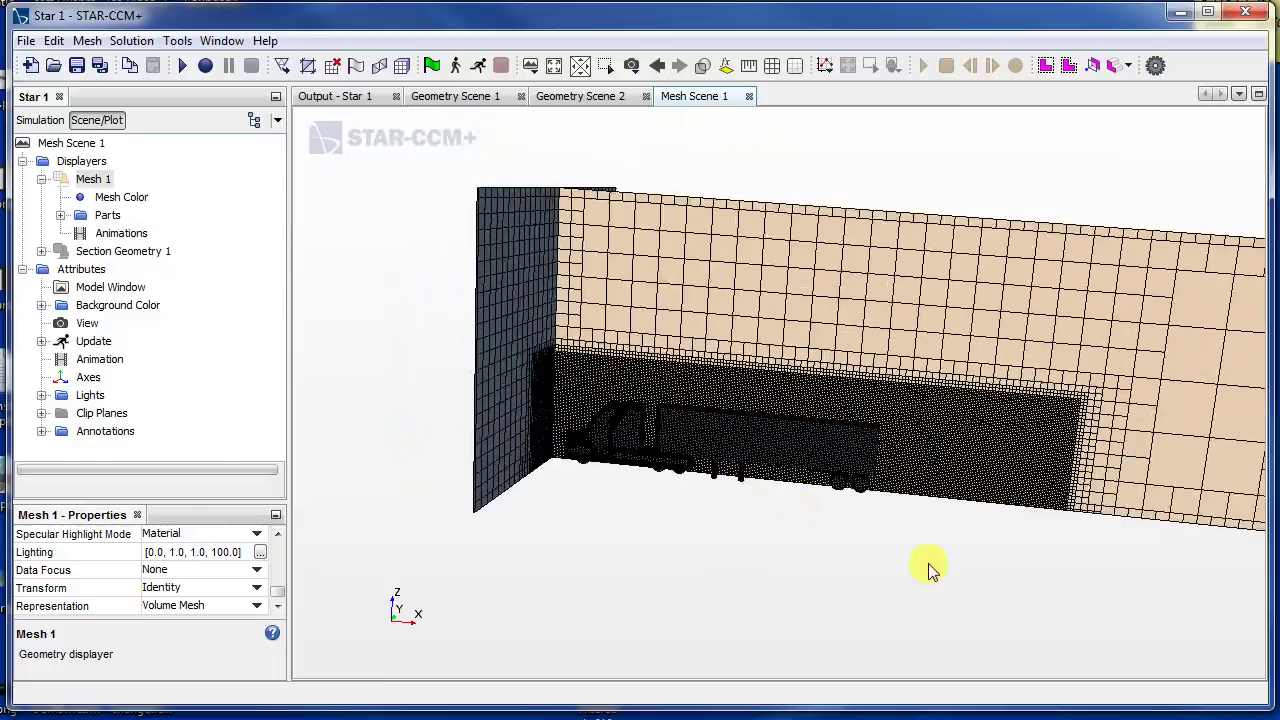
pyautogui.scroll(4, 849, 449)
pyautogui.scroll(-3, 810, 482)
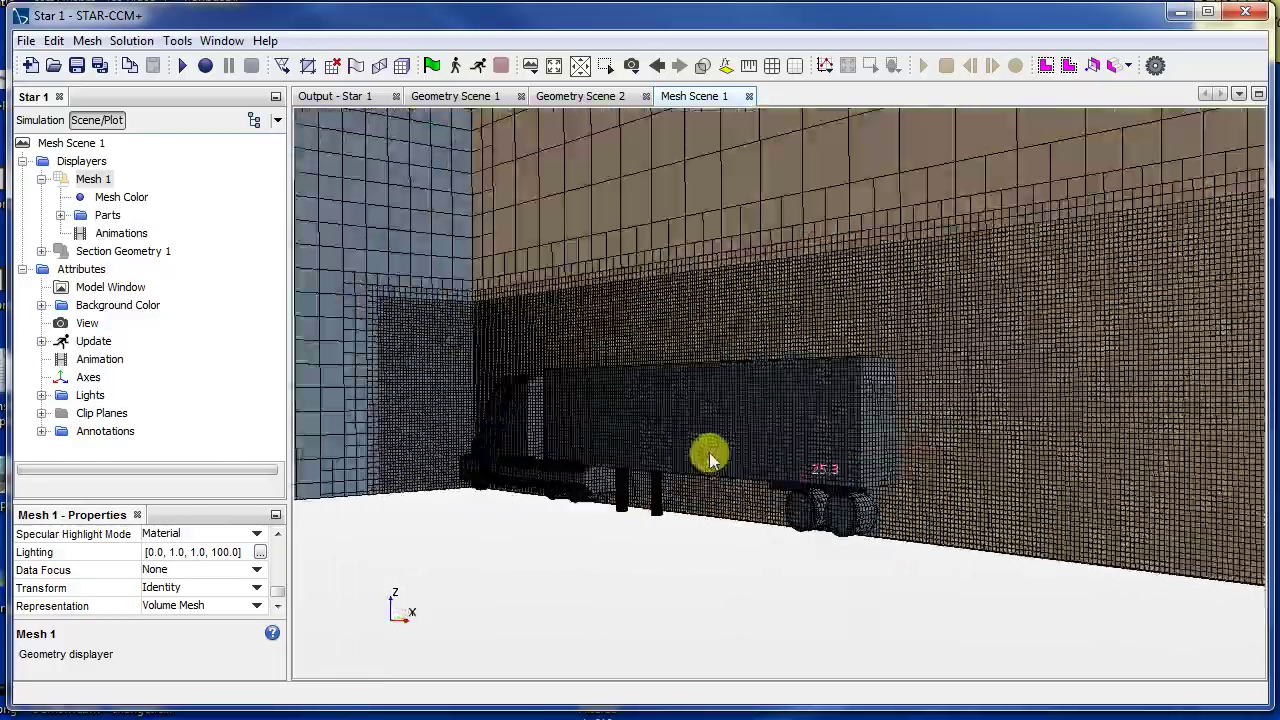
pyautogui.scroll(2, 705, 451)
pyautogui.scroll(-2, 834, 466)
pyautogui.scroll(1, 831, 494)
pyautogui.moveTo(905, 514); pyautogui.dragTo(935, 388)
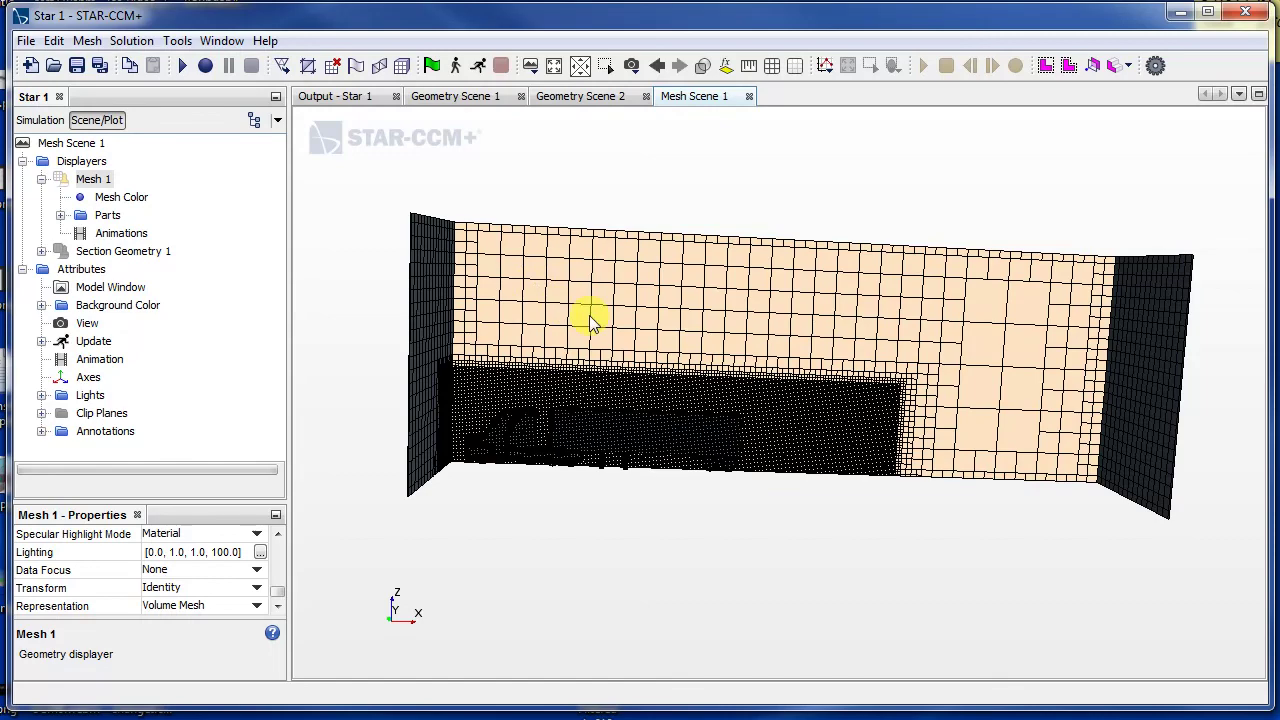
pyautogui.moveTo(1057, 400); pyautogui.dragTo(1015, 445)
pyautogui.moveTo(1028, 318); pyautogui.dragTo(1186, 443)
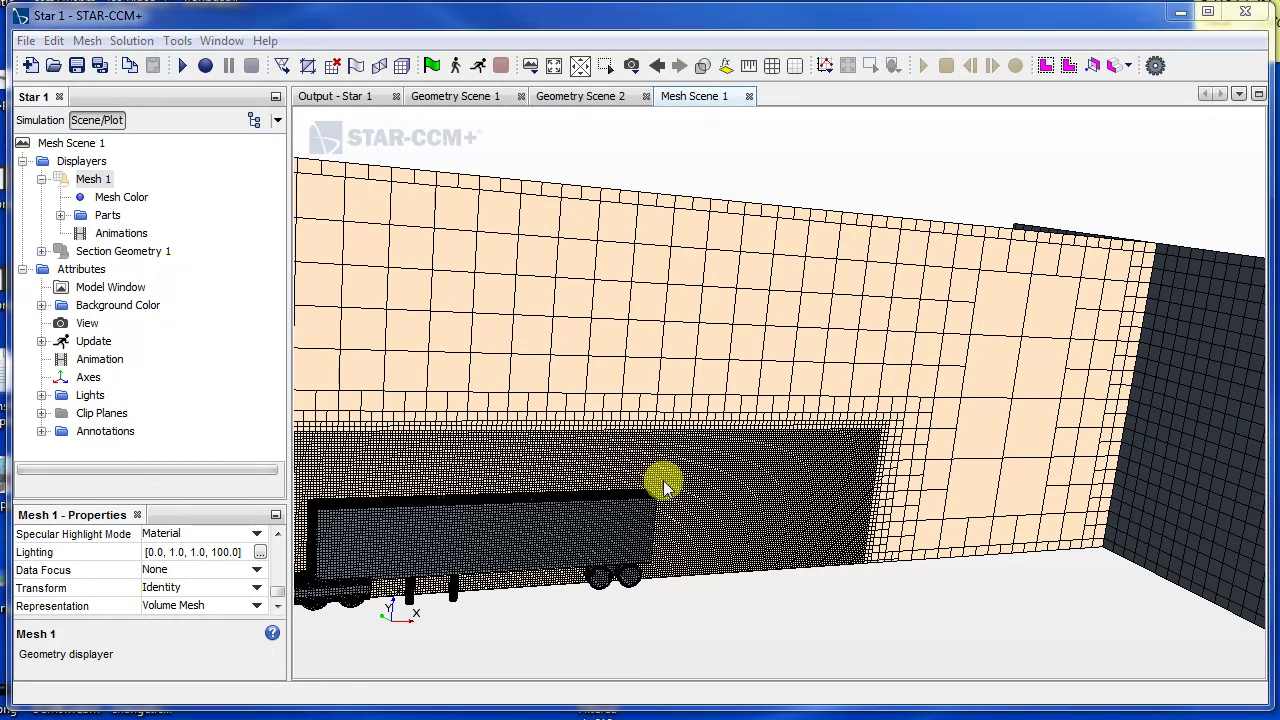
# Set the relative Maximum Cell Size in the Mesh 1 continuum's reference values to 100 percent of base.
pyautogui.click(45, 119)
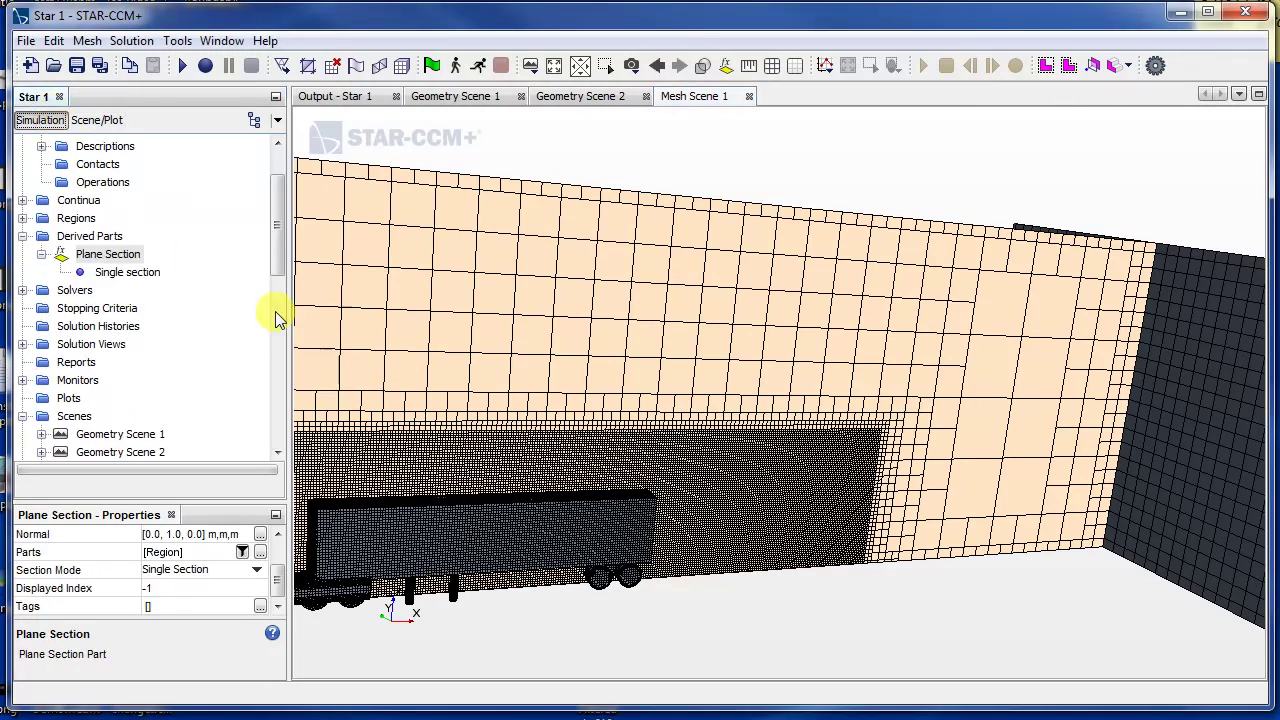
pyautogui.moveTo(275, 243)
pyautogui.mouseDown()
pyautogui.moveTo(275, 200)
pyautogui.moveTo(278, 254)
pyautogui.mouseUp()
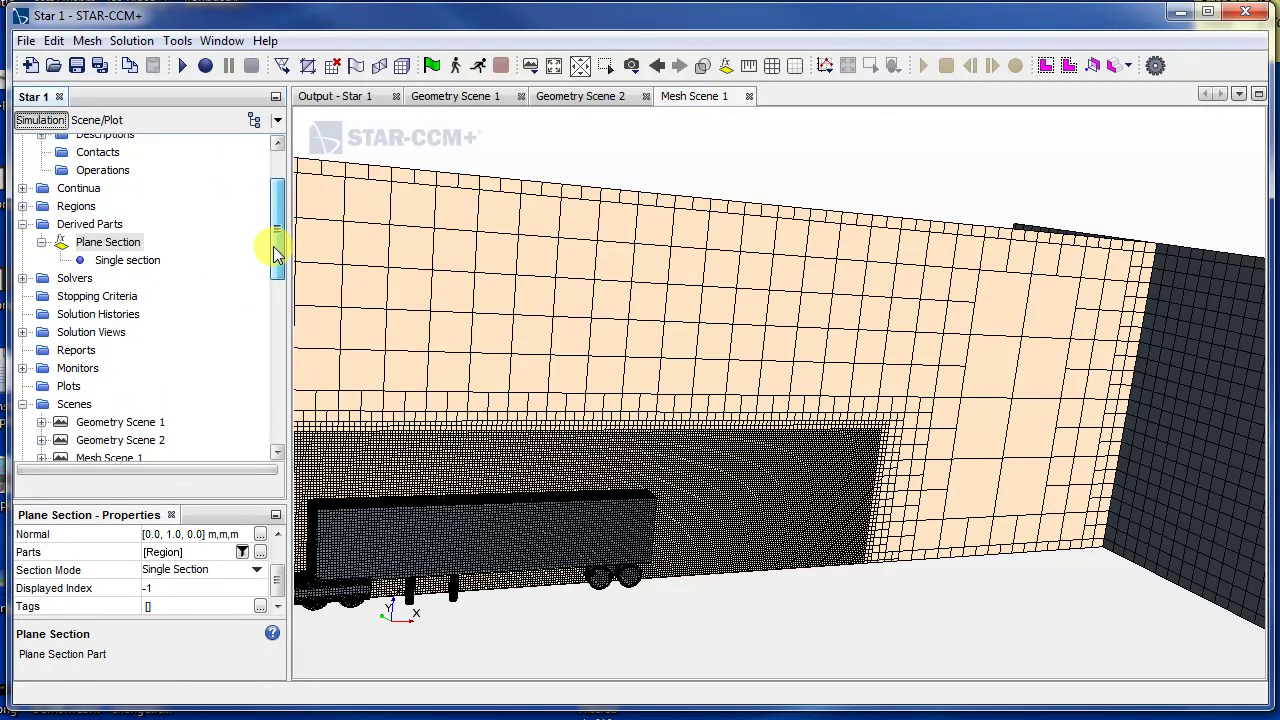
pyautogui.click(22, 188)
pyautogui.click(41, 206)
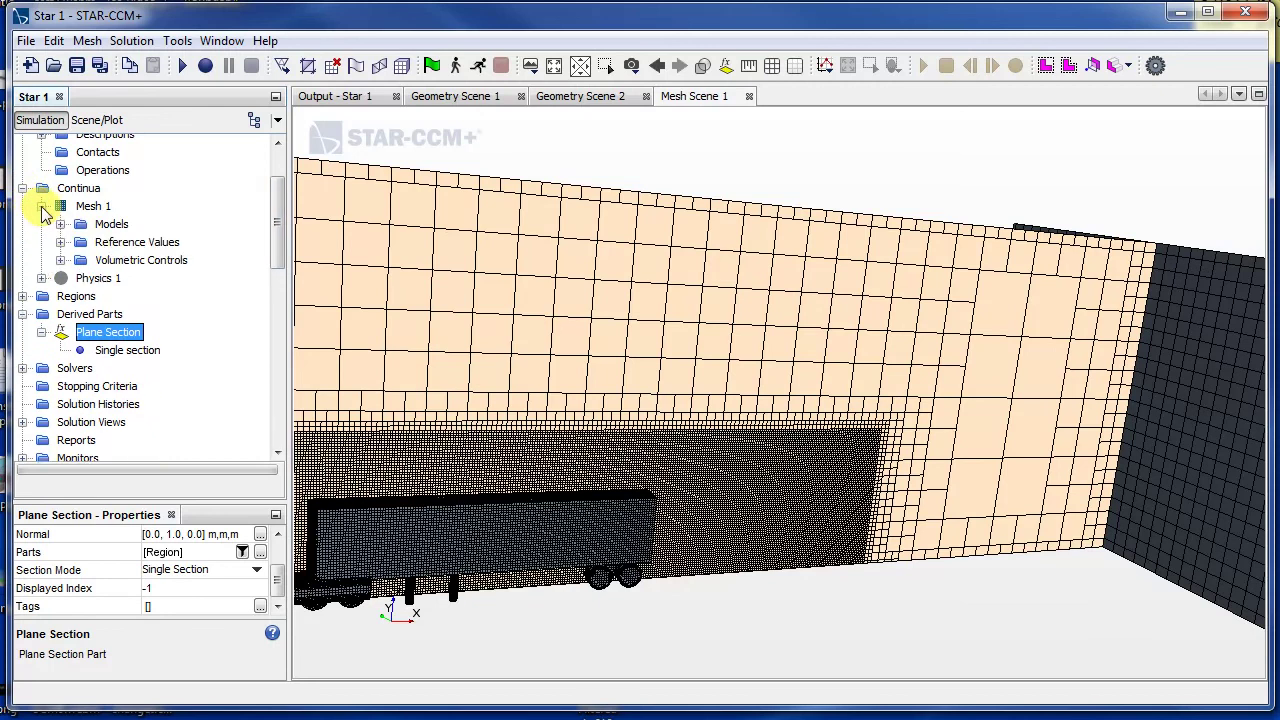
pyautogui.click(60, 224)
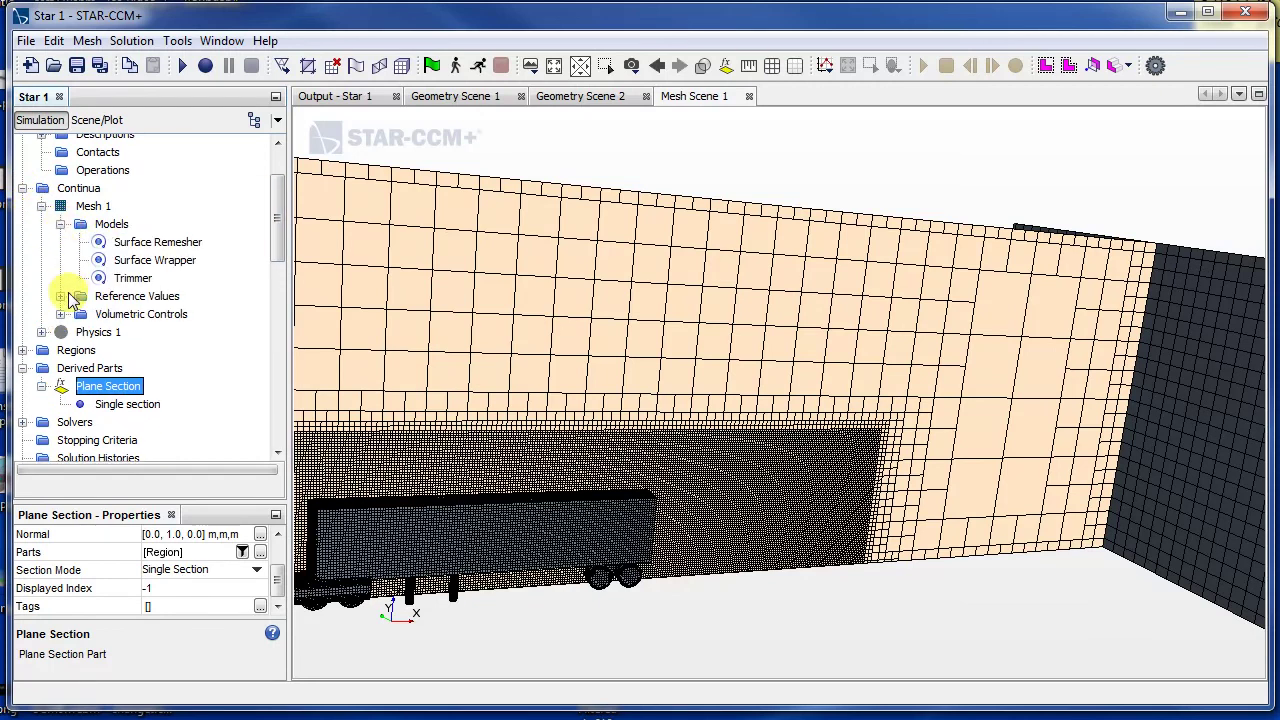
pyautogui.click(60, 297)
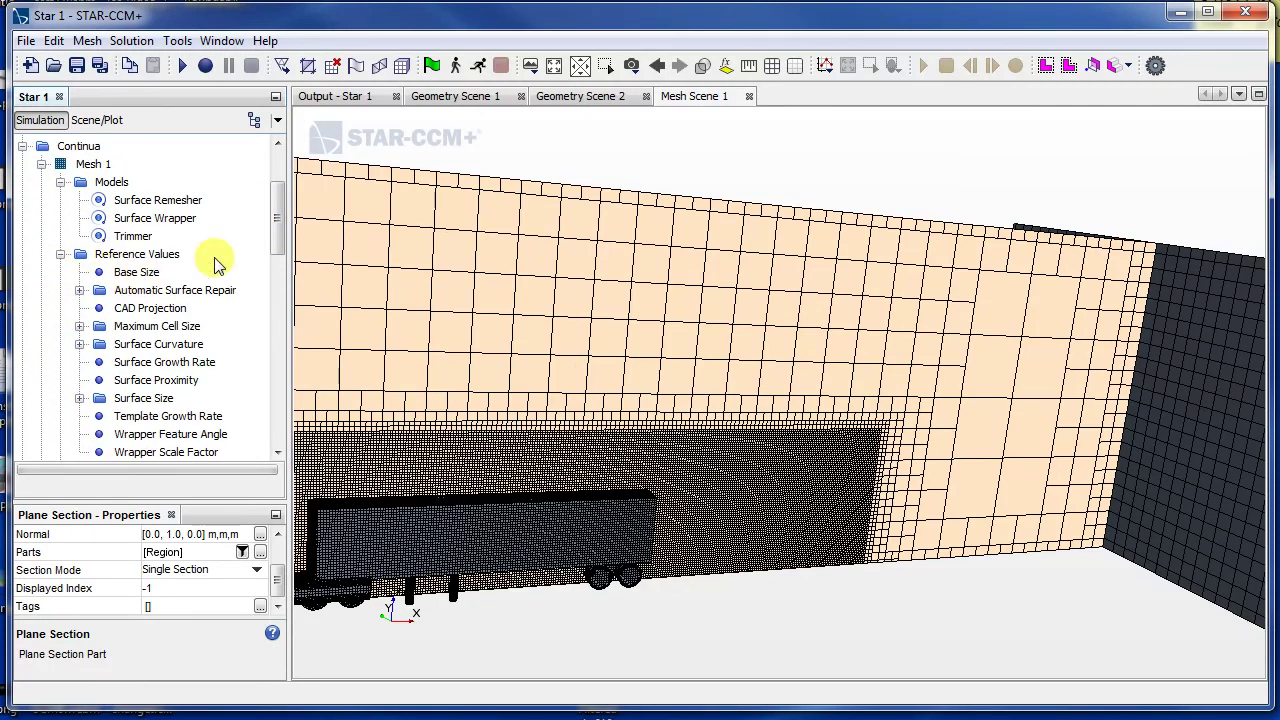
pyautogui.click(80, 327)
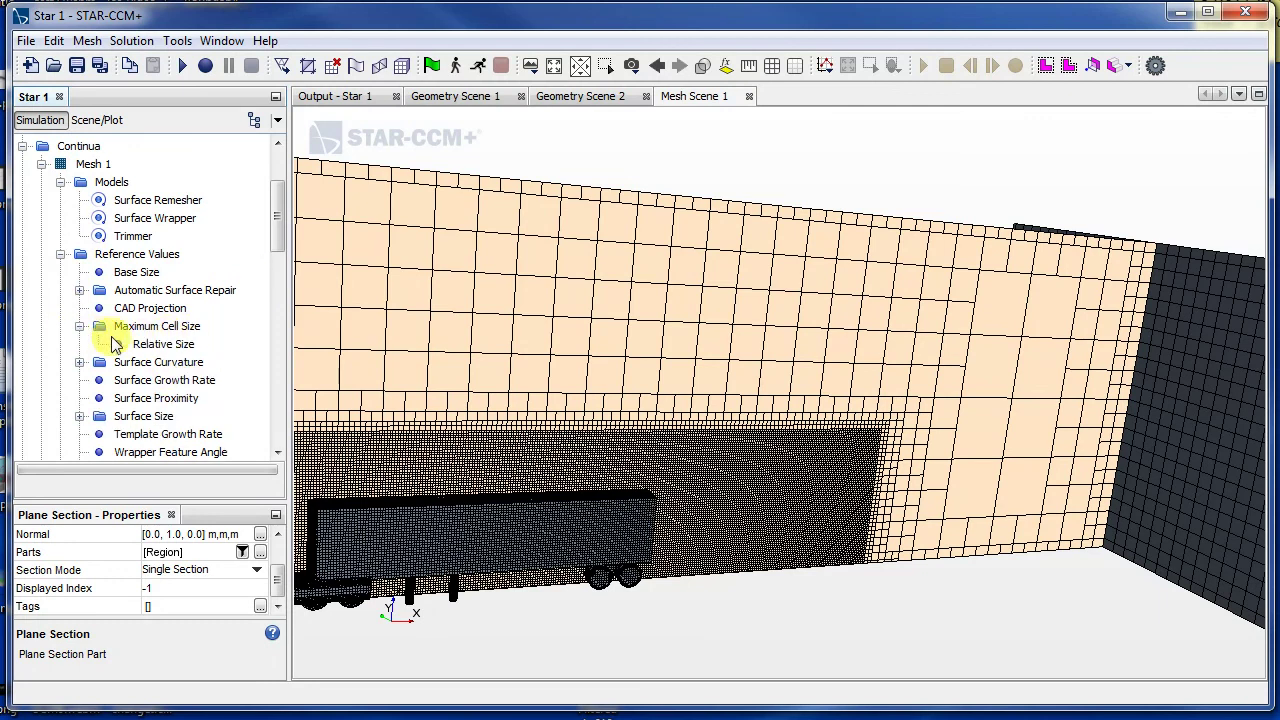
pyautogui.click(160, 344)
pyautogui.click(210, 553)
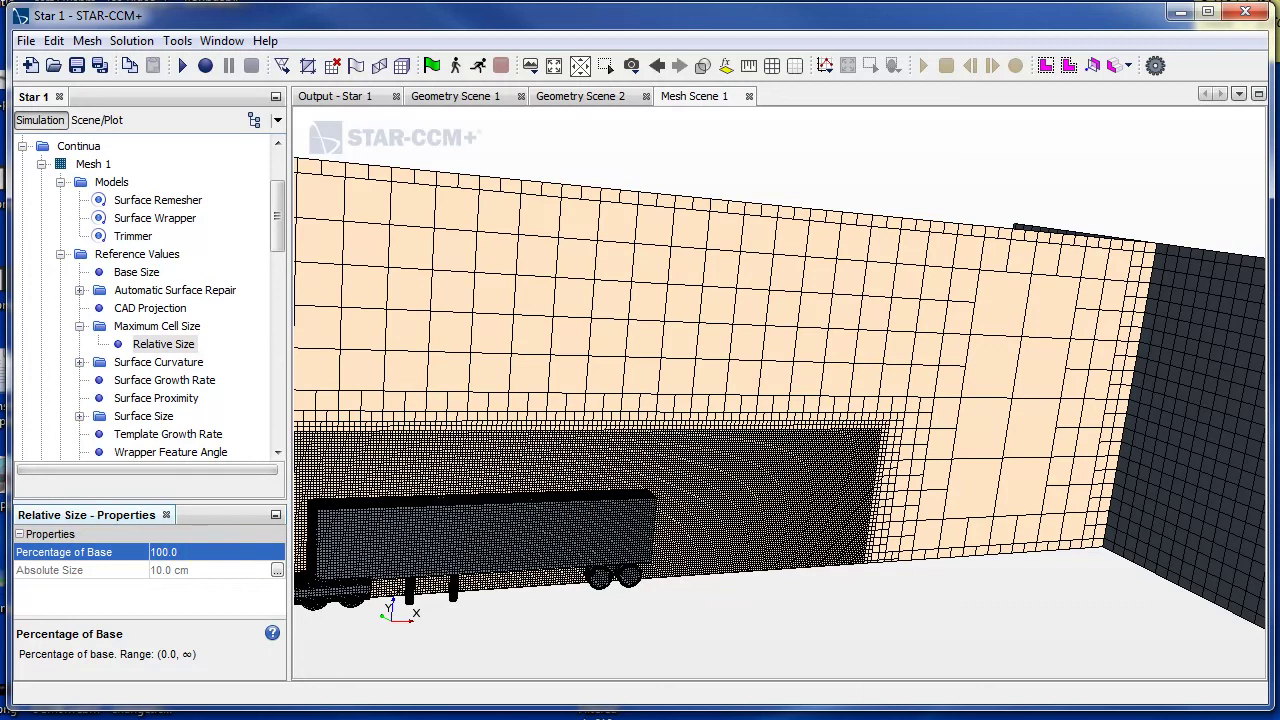
# Regenerate the volume mesh and inspect the cells on the plane section around the truck and downstream of it.
pyautogui.click(686, 149)
pyautogui.click(405, 68)
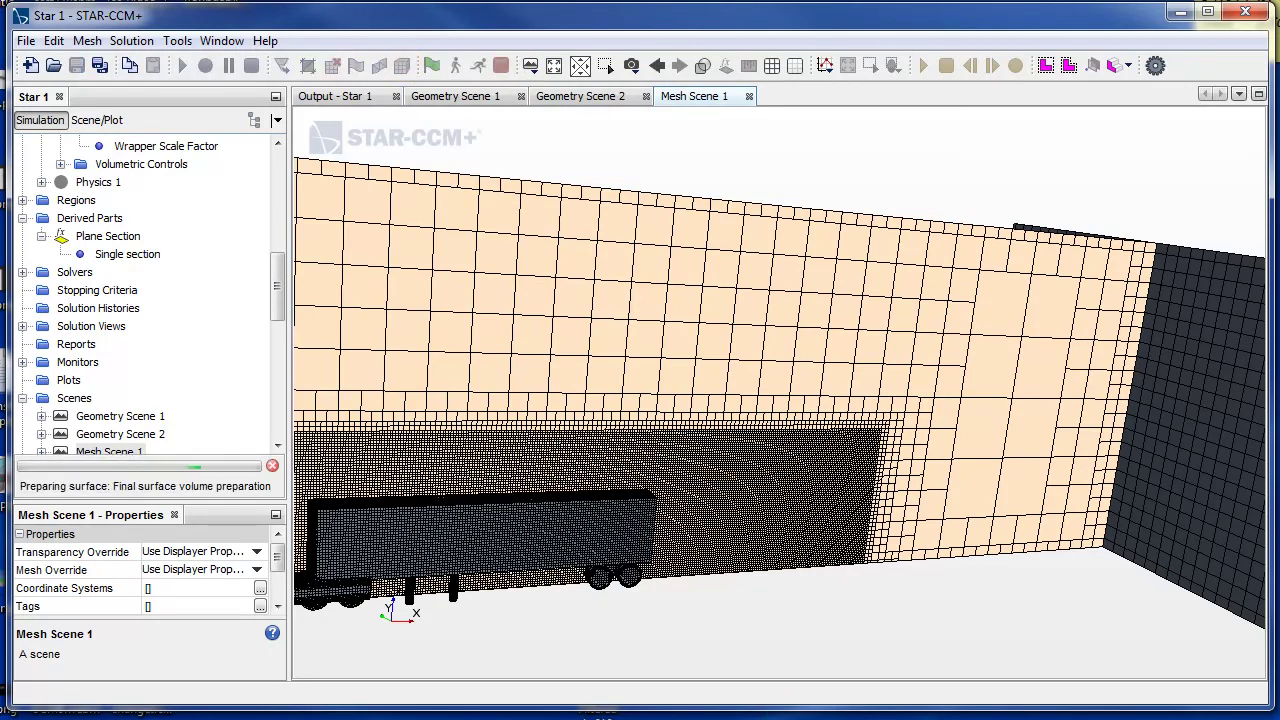
pyautogui.moveTo(653, 613); pyautogui.dragTo(942, 465)
pyautogui.moveTo(463, 362); pyautogui.dragTo(808, 434)
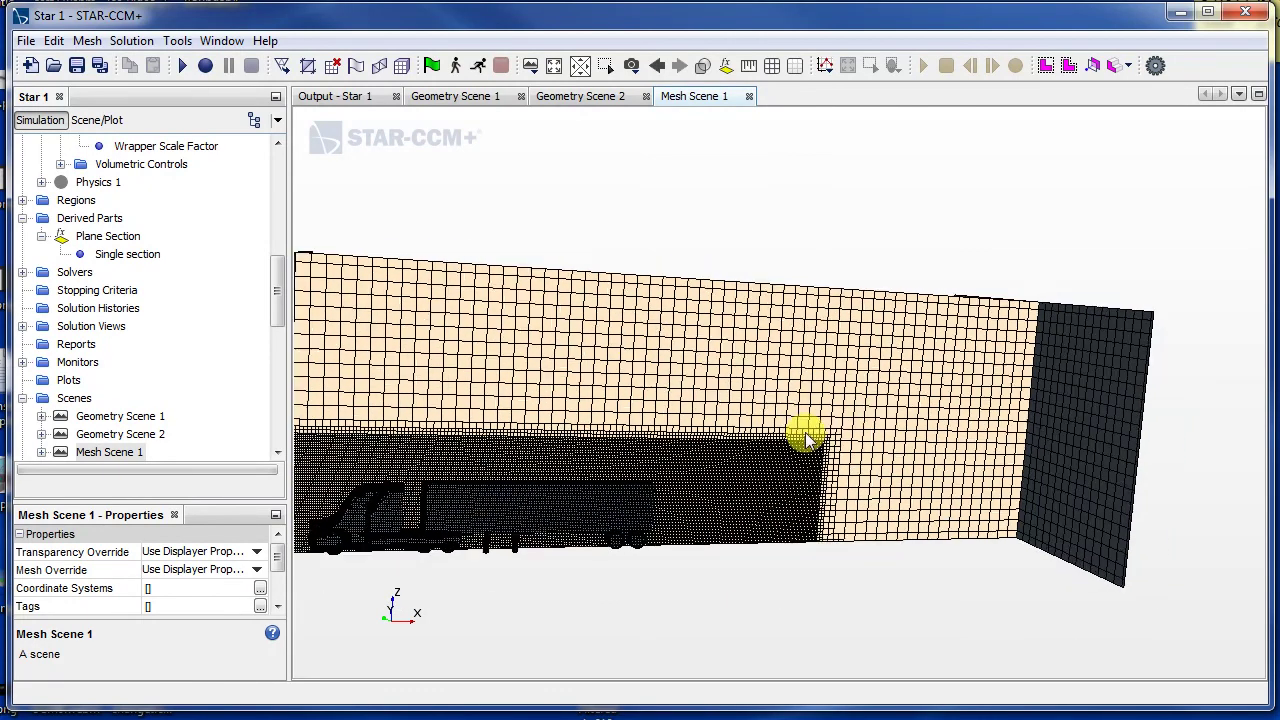
pyautogui.moveTo(757, 588); pyautogui.dragTo(893, 441)
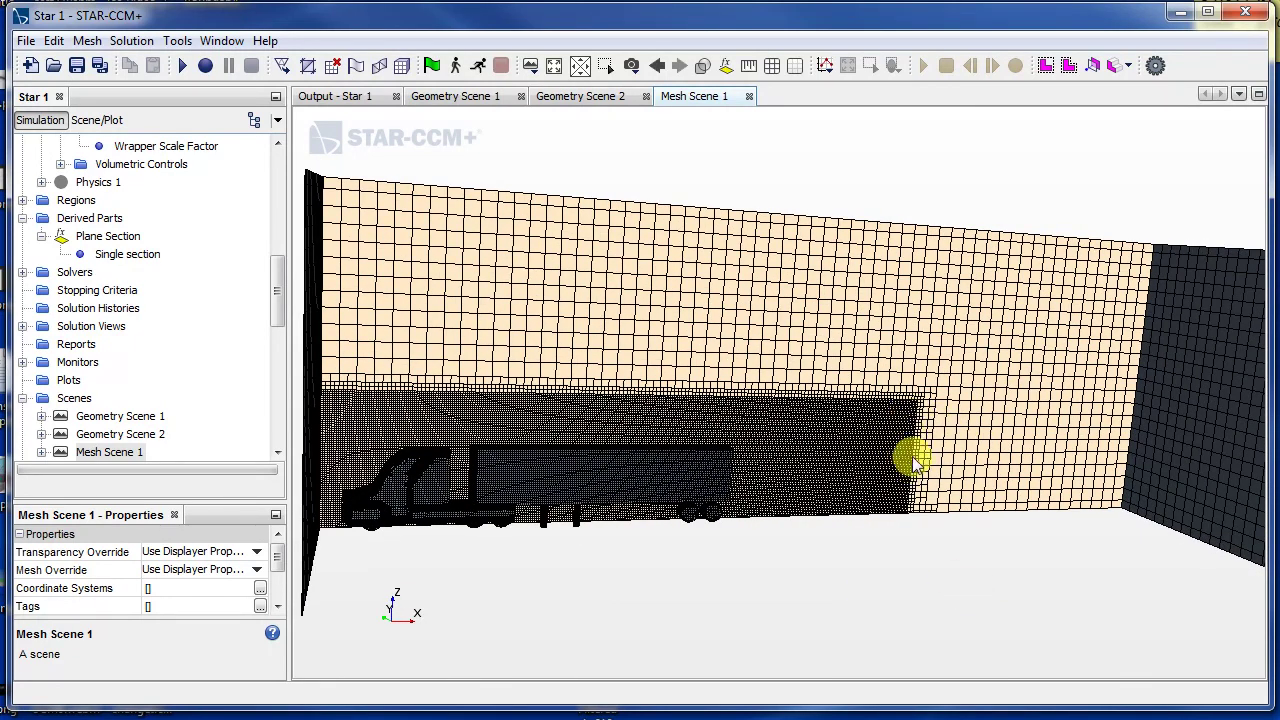